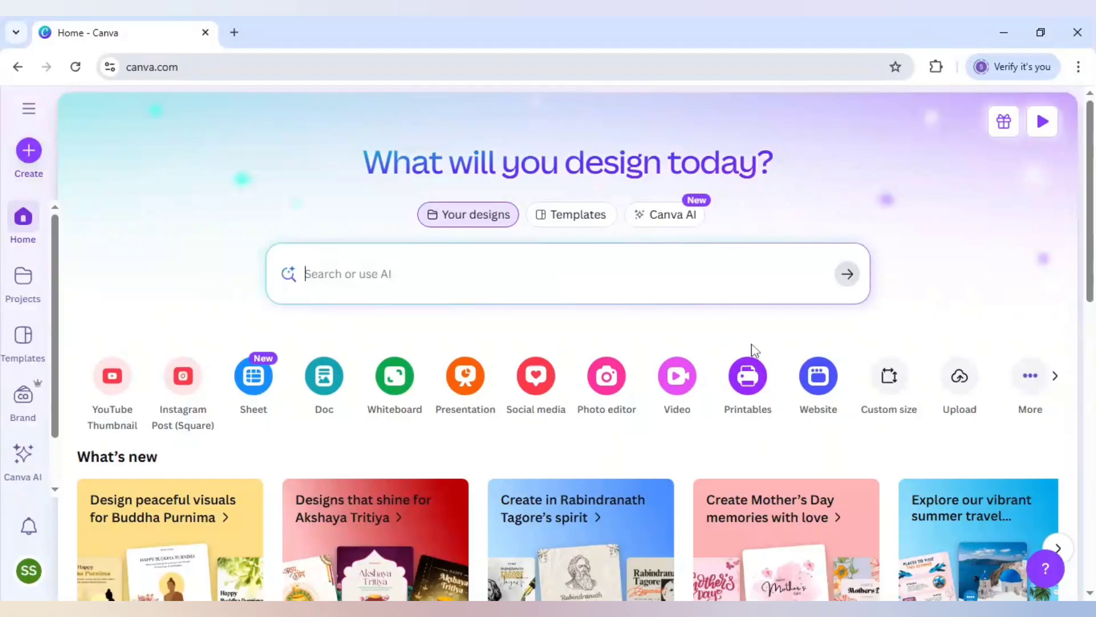
# Create a blank custom-size design of 1000 × 1050 px.
pyautogui.click(892, 378)
pyautogui.write('1000')
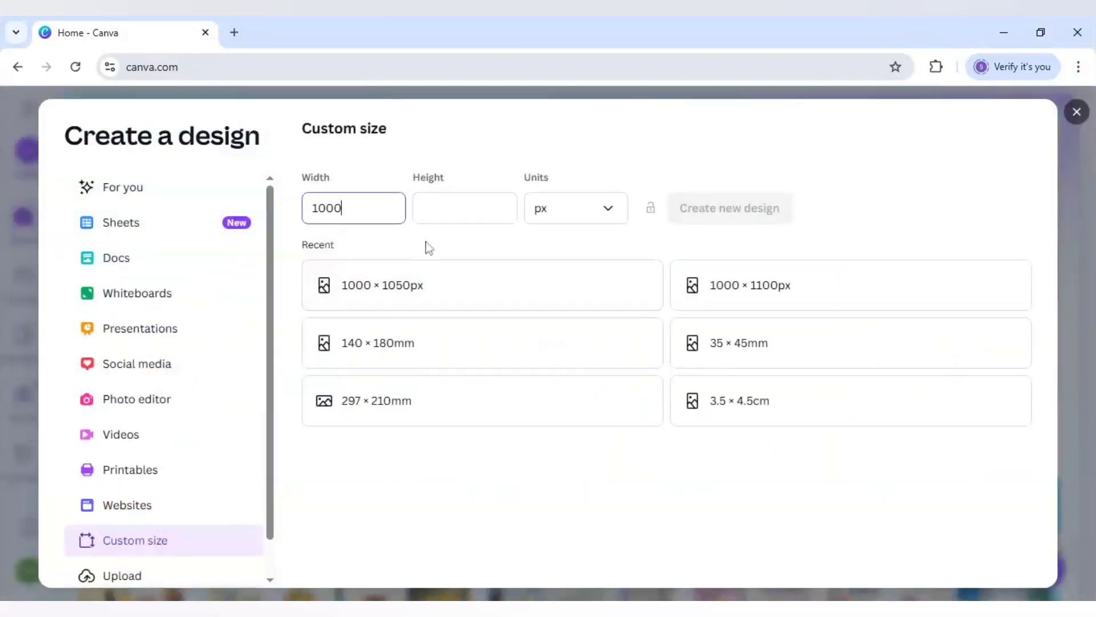
pyautogui.press('Tab')
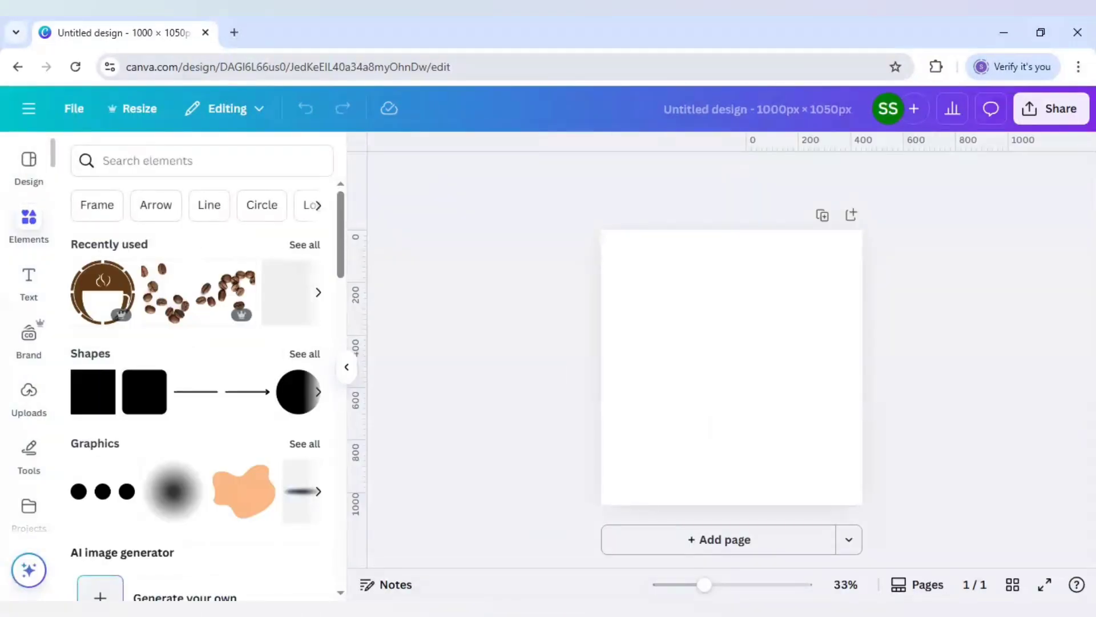
# Add the brown coffee cup logo from Recently used, then shrink and centre it.
pyautogui.click(304, 244)
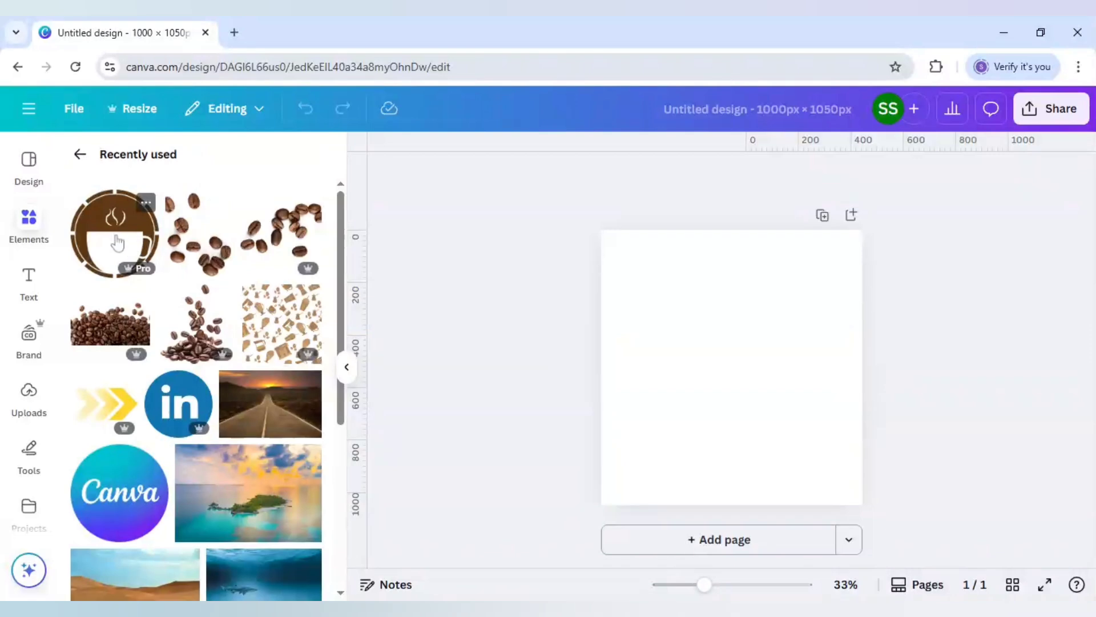
pyautogui.click(147, 203)
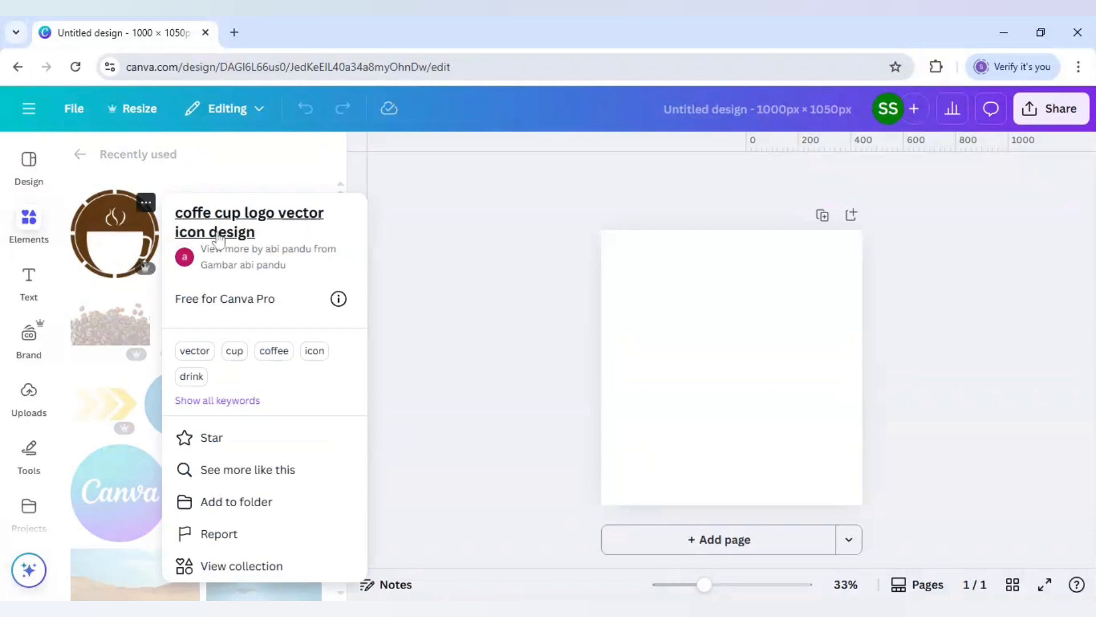
pyautogui.click(138, 244)
pyautogui.click(122, 240)
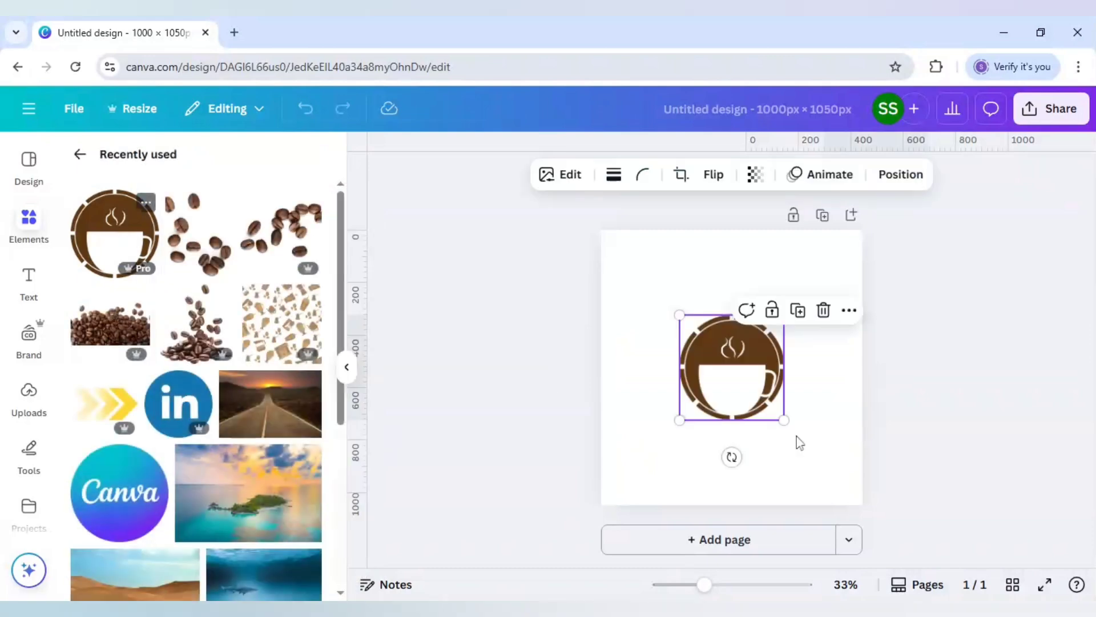
pyautogui.moveTo(783, 317)
pyautogui.mouseDown()
pyautogui.moveTo(757, 344)
pyautogui.moveTo(757, 361)
pyautogui.mouseUp()
# Add a subheading reading COFFEE BREW THEORY and place it above the cup logo.
pyautogui.click(803, 401)
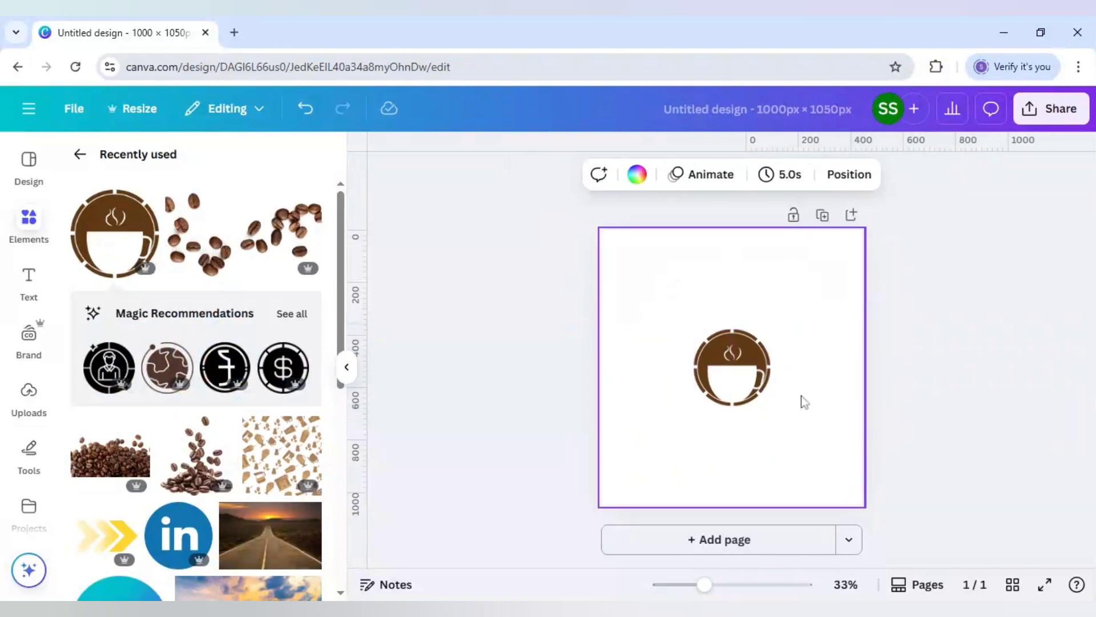
pyautogui.click(29, 284)
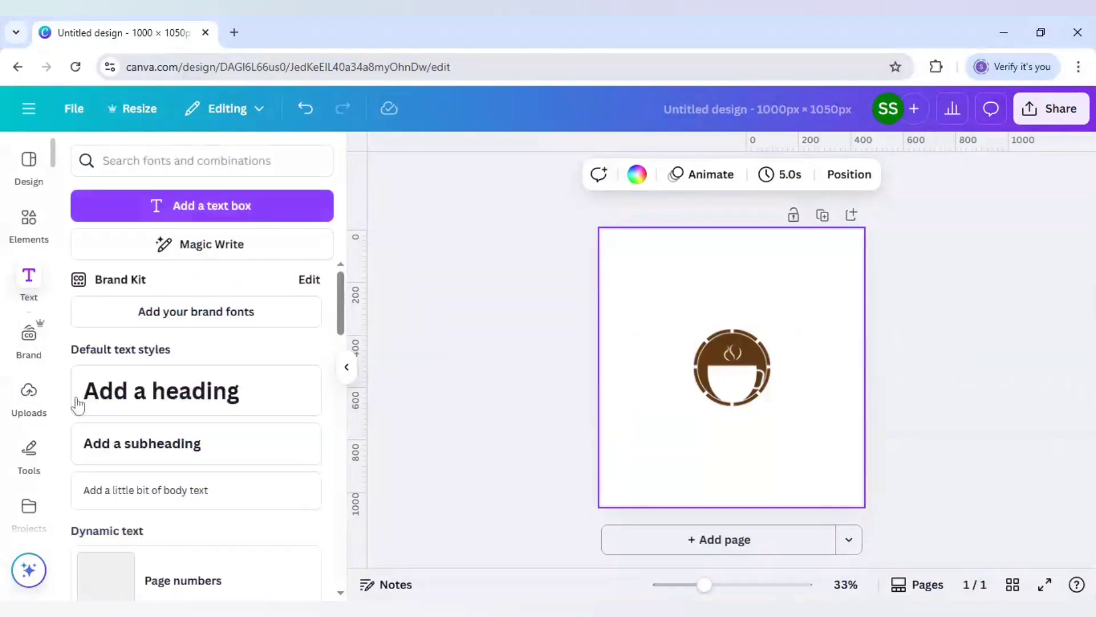
pyautogui.click(112, 445)
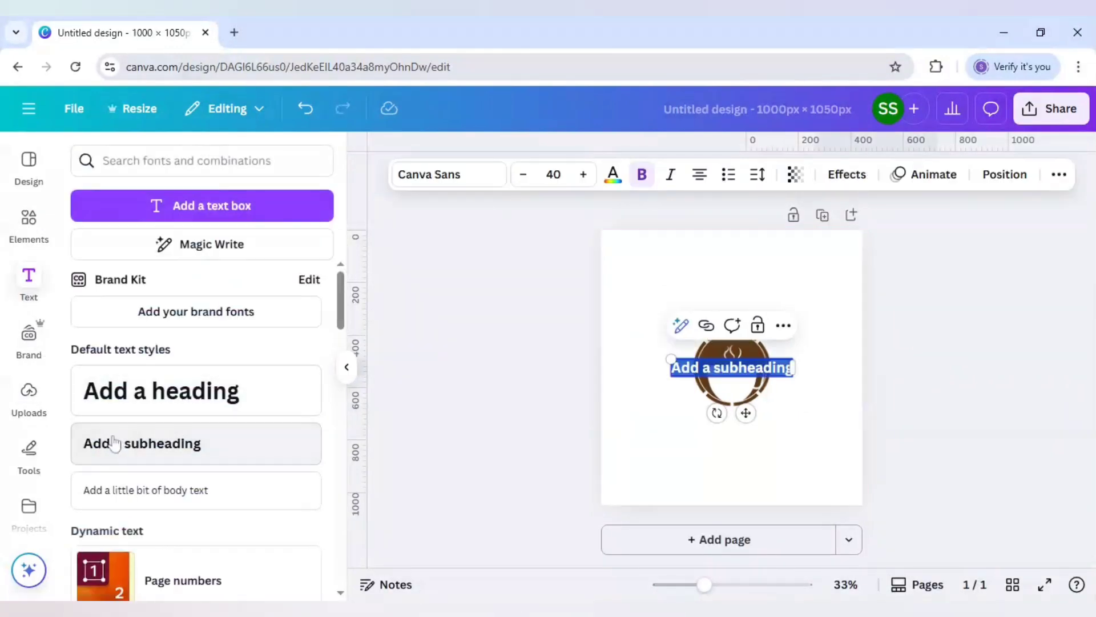
pyautogui.write('CO')
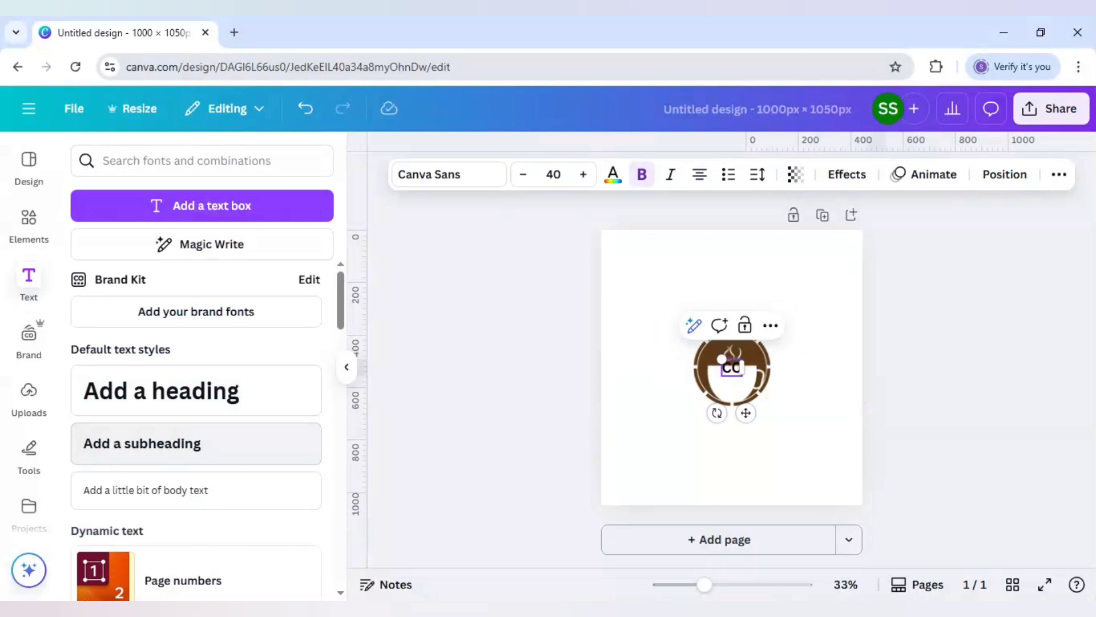
pyautogui.write('FFEE BREW 1HEORY')
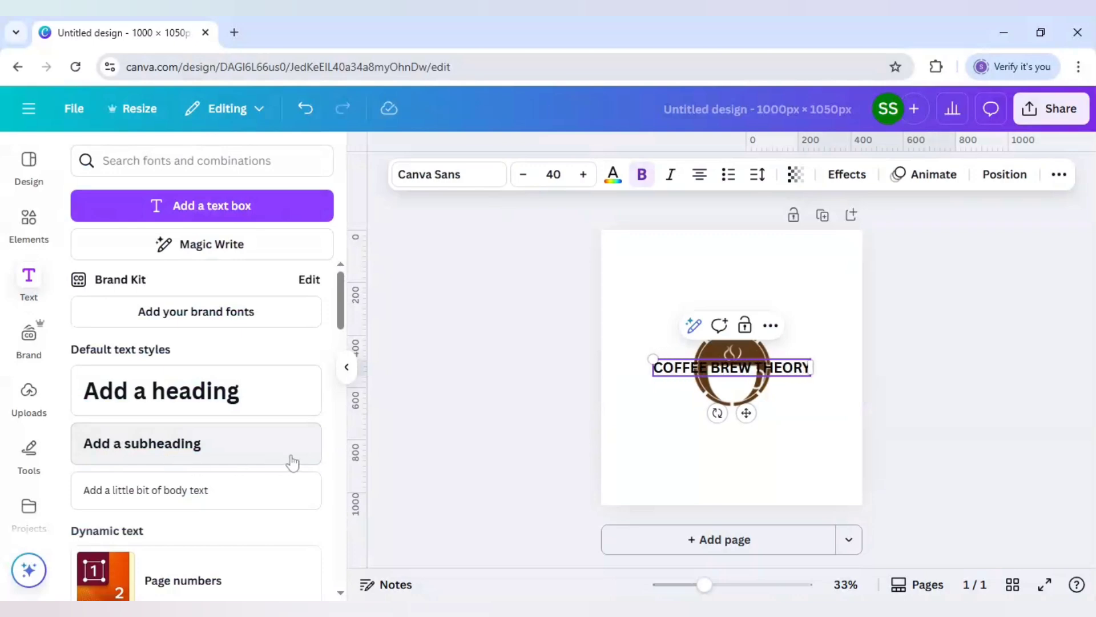
pyautogui.click(625, 433)
pyautogui.click(724, 375)
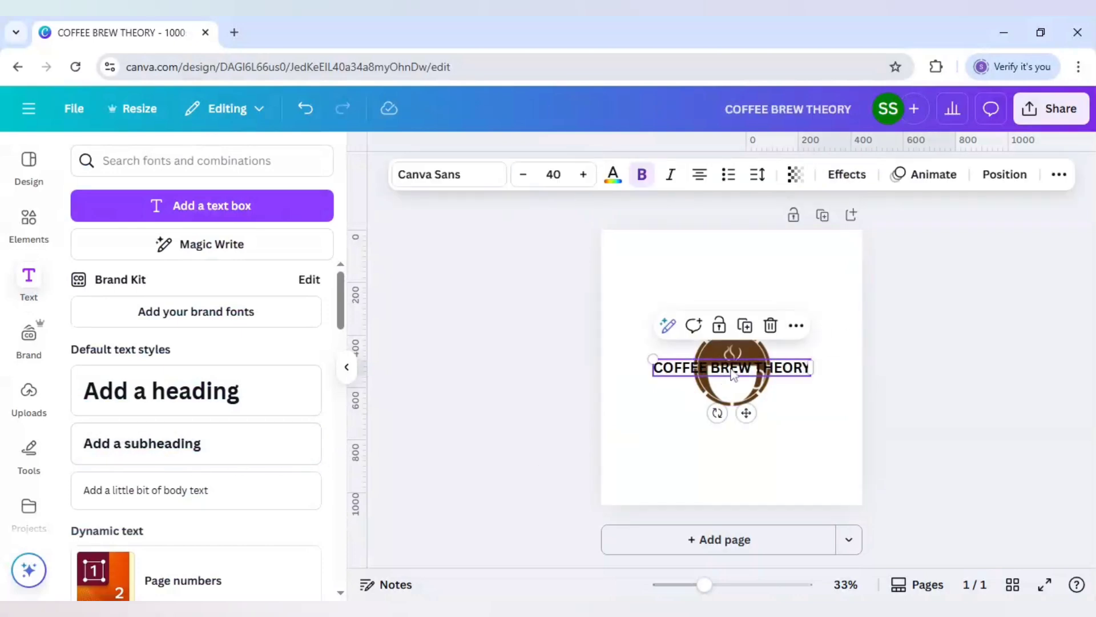
pyautogui.moveTo(723, 374); pyautogui.dragTo(726, 341)
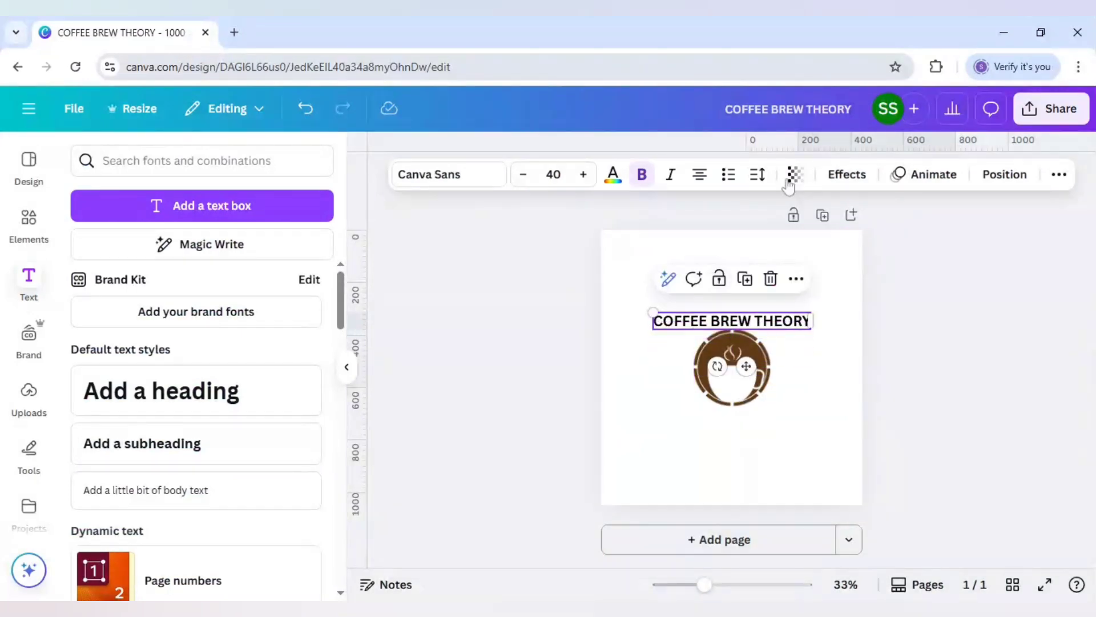
# Apply the Curve text effect to the heading, raising the curve to about 70.
pyautogui.click(847, 174)
pyautogui.scroll(-3, 270, 471)
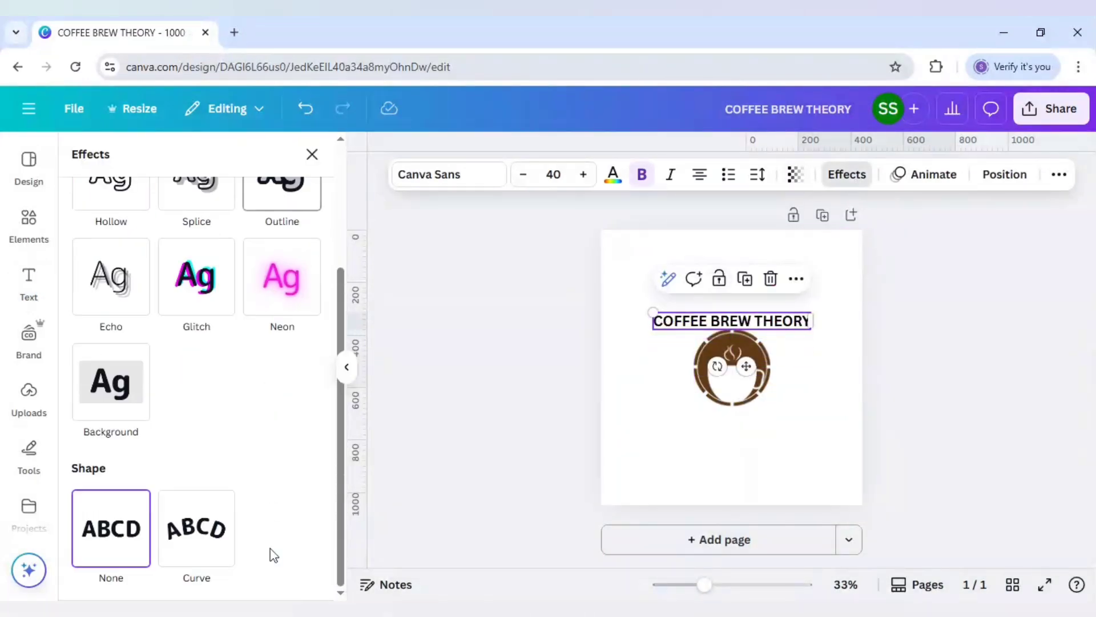
pyautogui.click(218, 541)
pyautogui.scroll(-2, 283, 529)
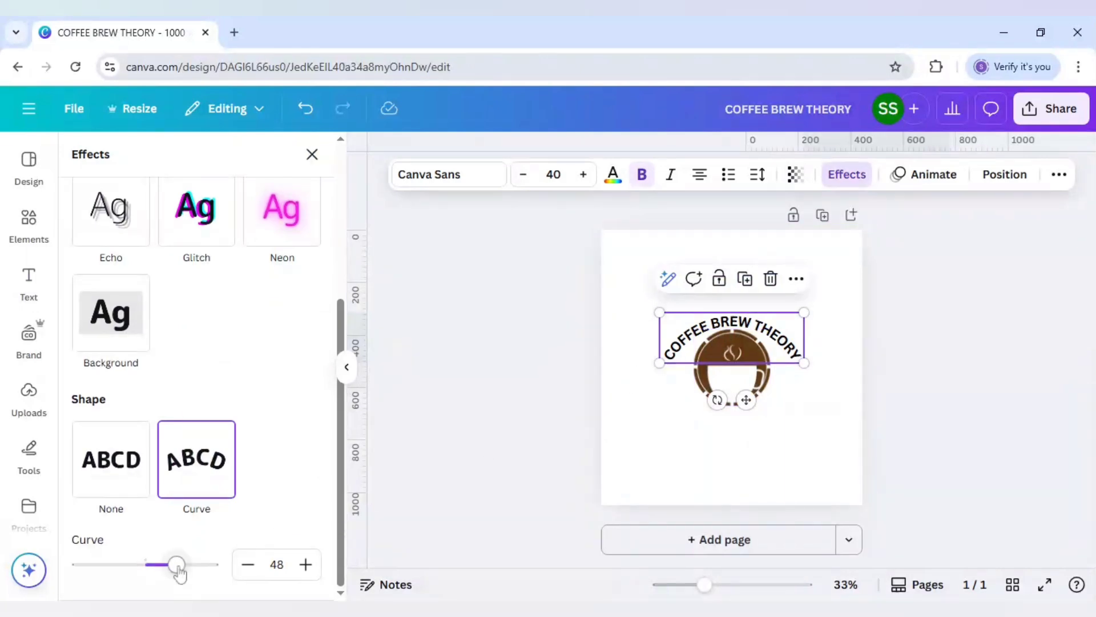
pyautogui.moveTo(177, 565); pyautogui.dragTo(195, 576)
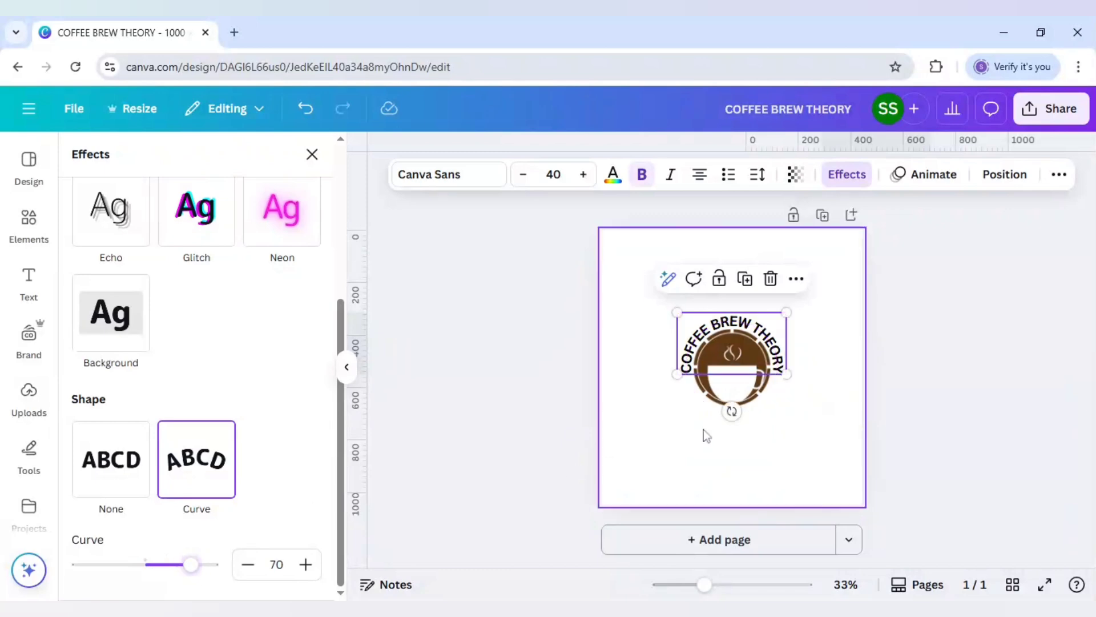
pyautogui.click(688, 440)
# Change the cup logo's colour to a darker brown, #372009.
pyautogui.click(748, 395)
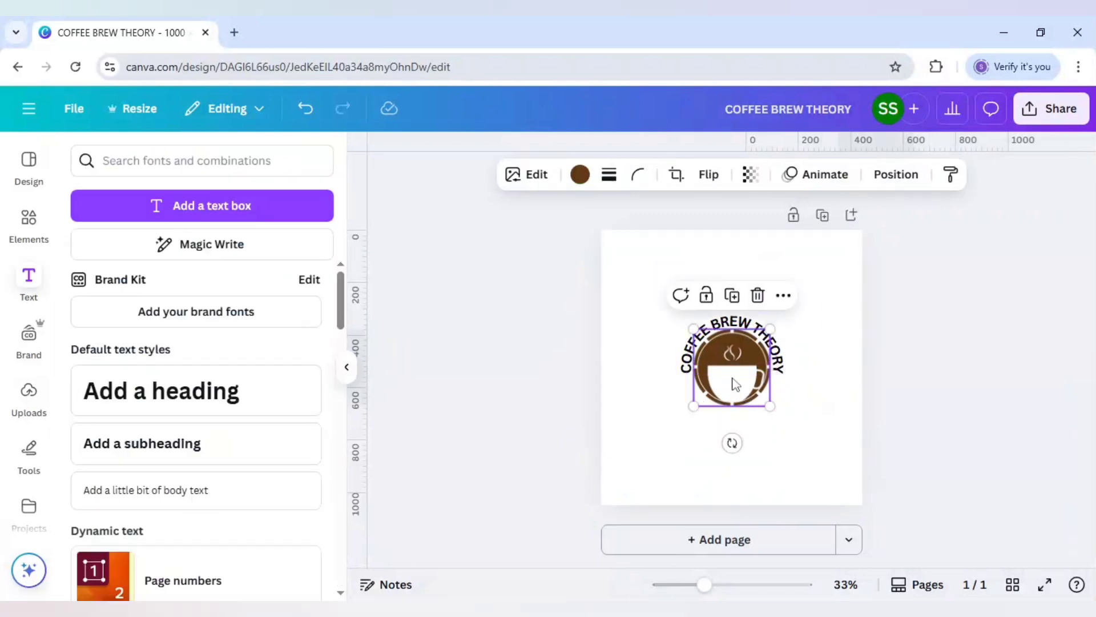
pyautogui.click(581, 177)
pyautogui.click(174, 275)
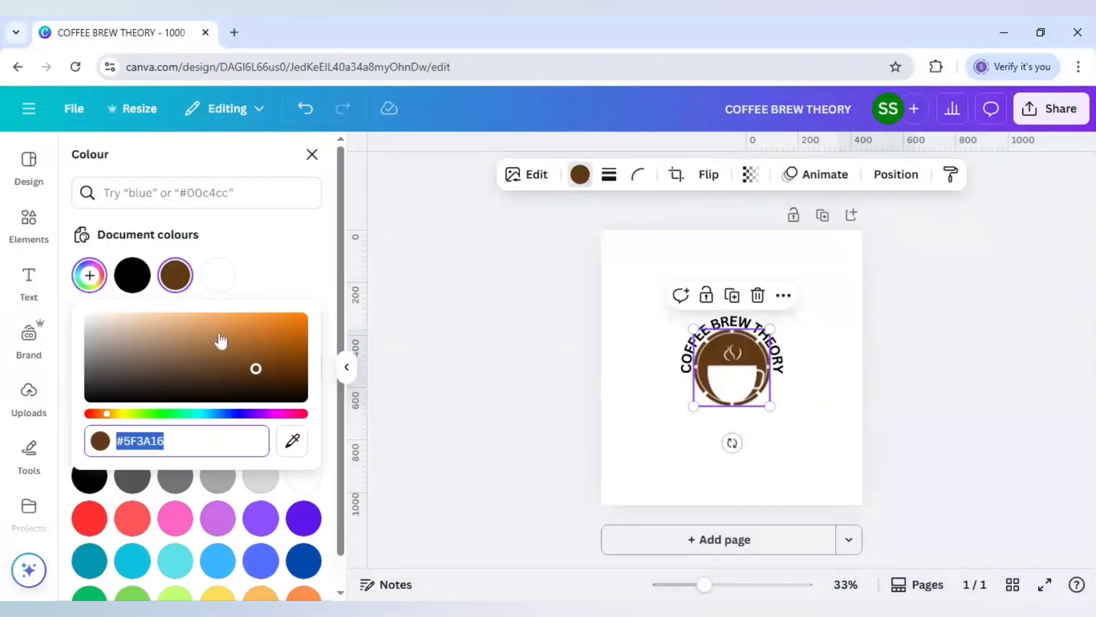
pyautogui.click(268, 375)
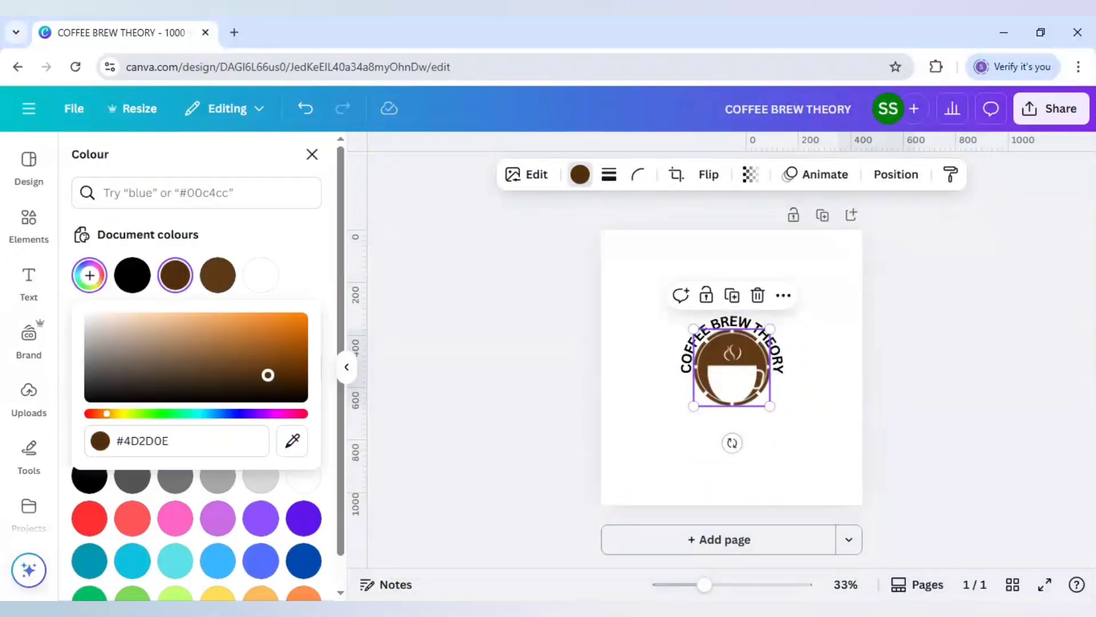
pyautogui.moveTo(269, 375); pyautogui.dragTo(270, 383)
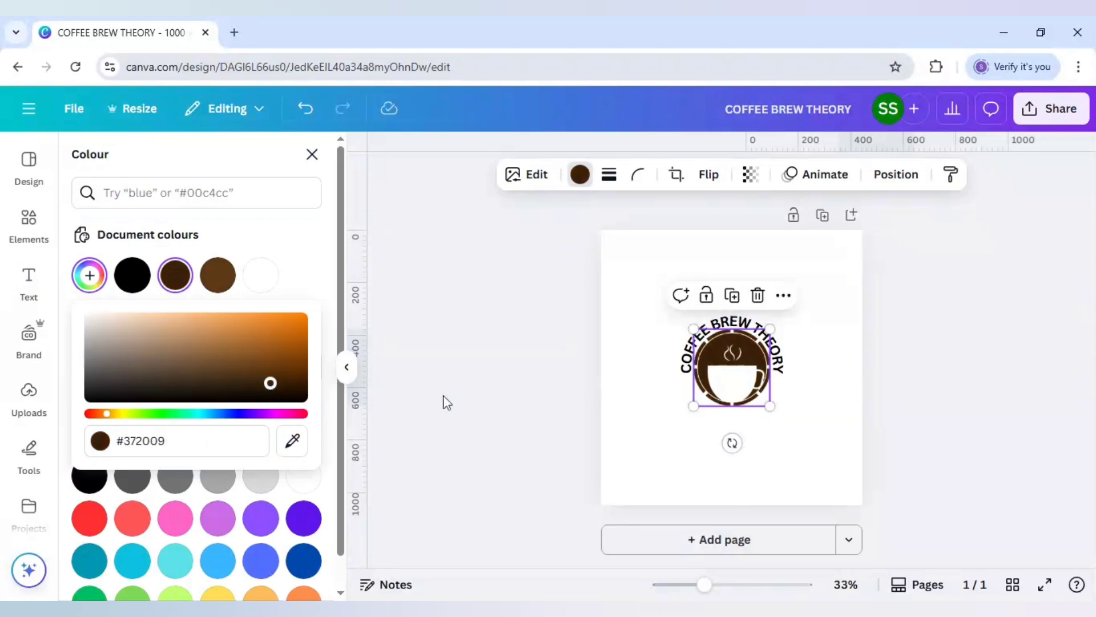
pyautogui.press('Escape')
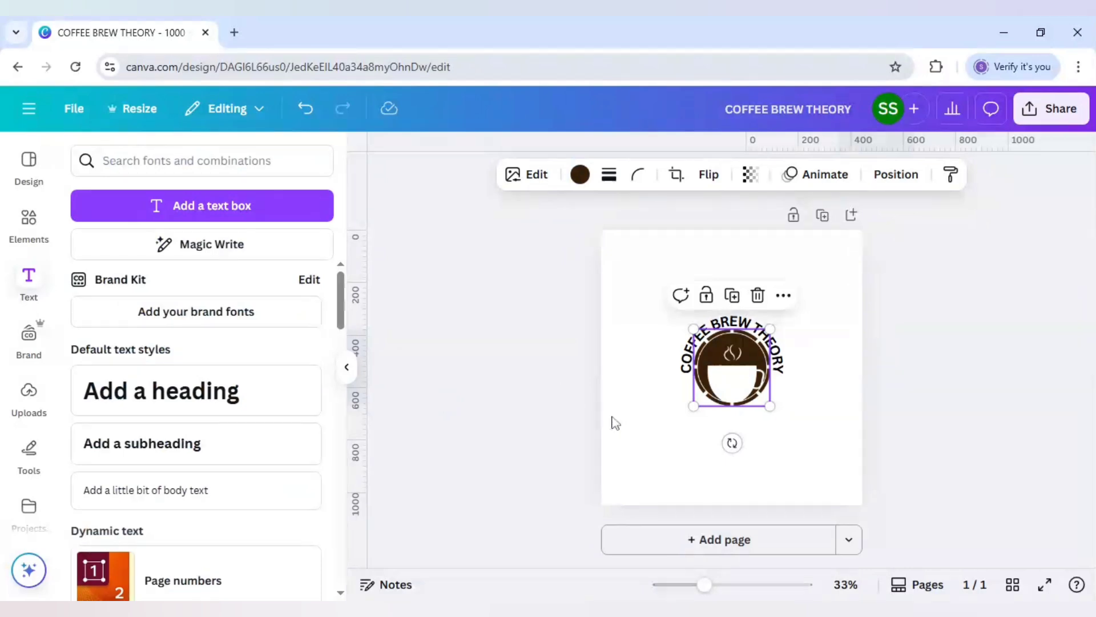
pyautogui.click(641, 409)
# Give the curved heading the same dark brown text colour.
pyautogui.click(686, 360)
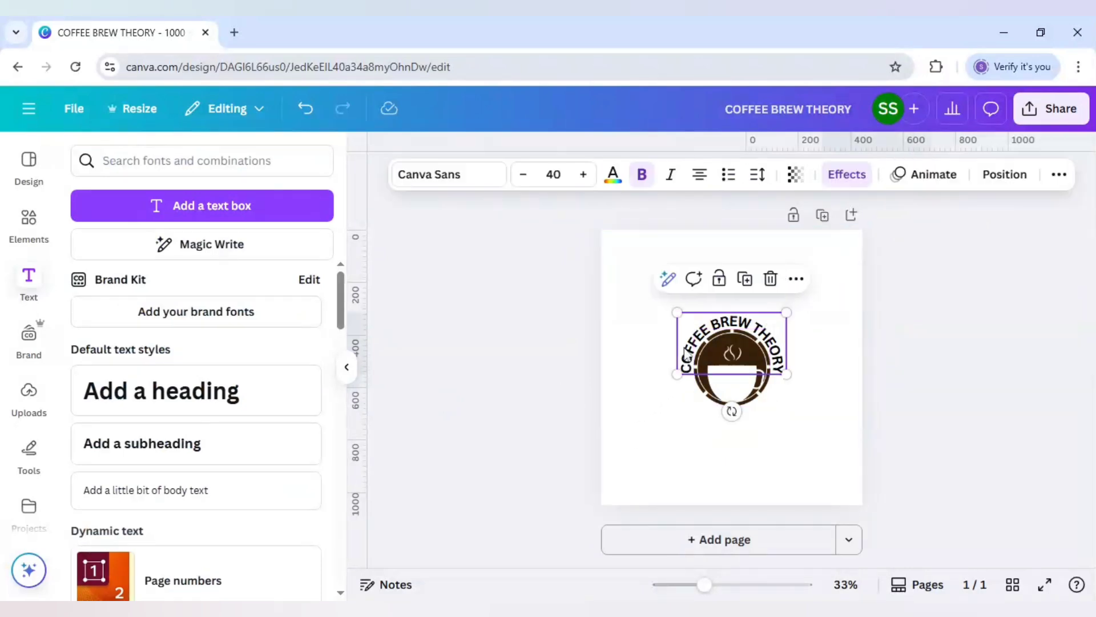
pyautogui.click(613, 176)
pyautogui.click(175, 275)
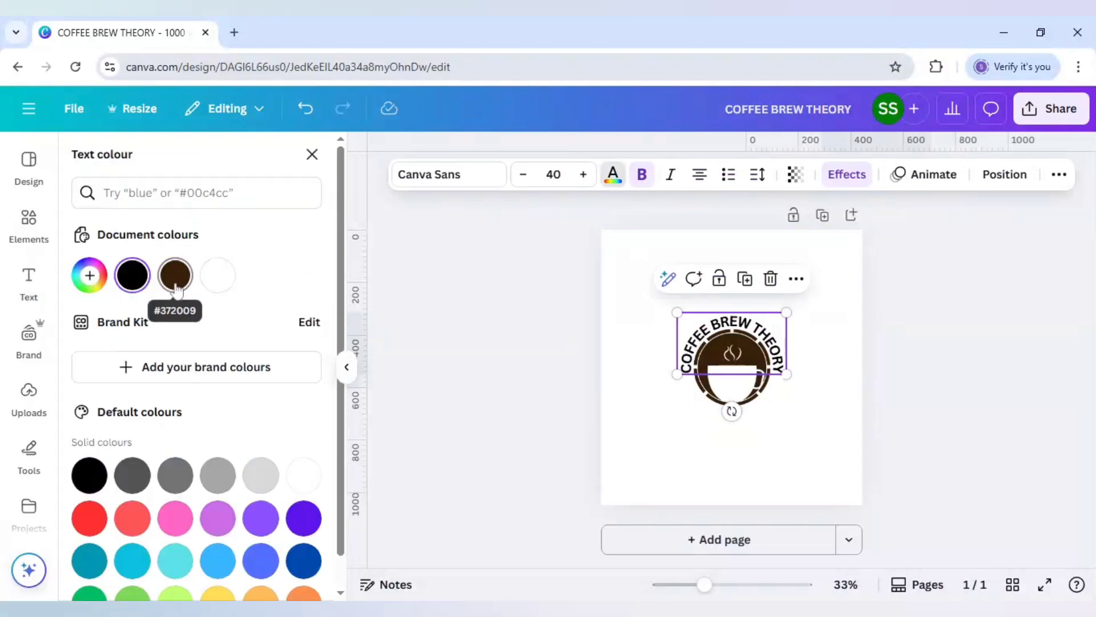
pyautogui.click(508, 394)
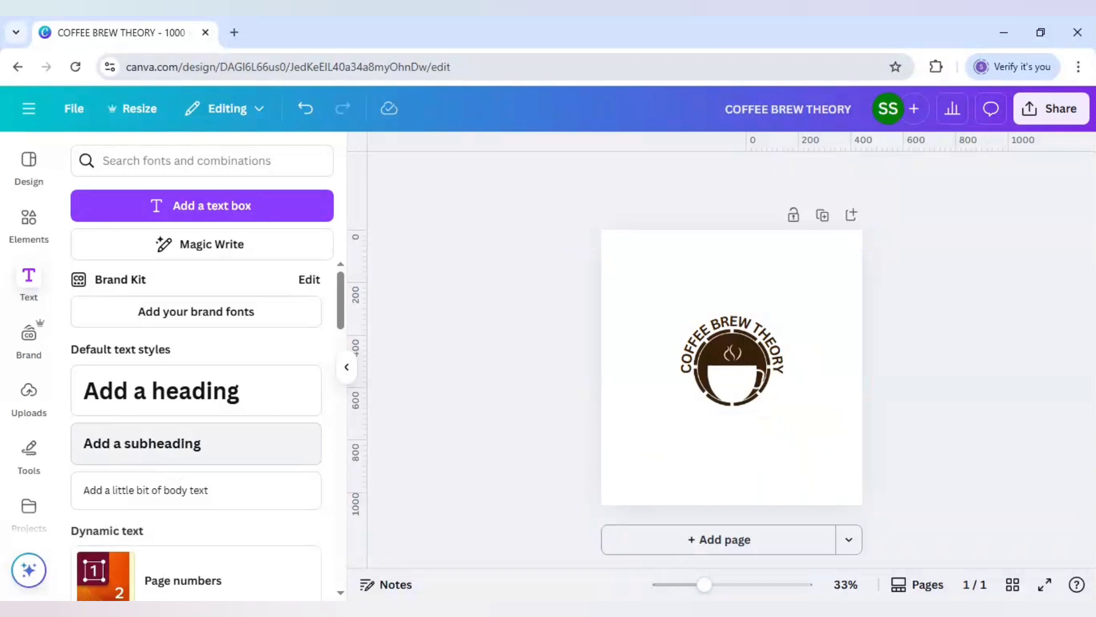
# Add a text box reading 'Crafted for the True Coffee Lover'.
pyautogui.click(182, 453)
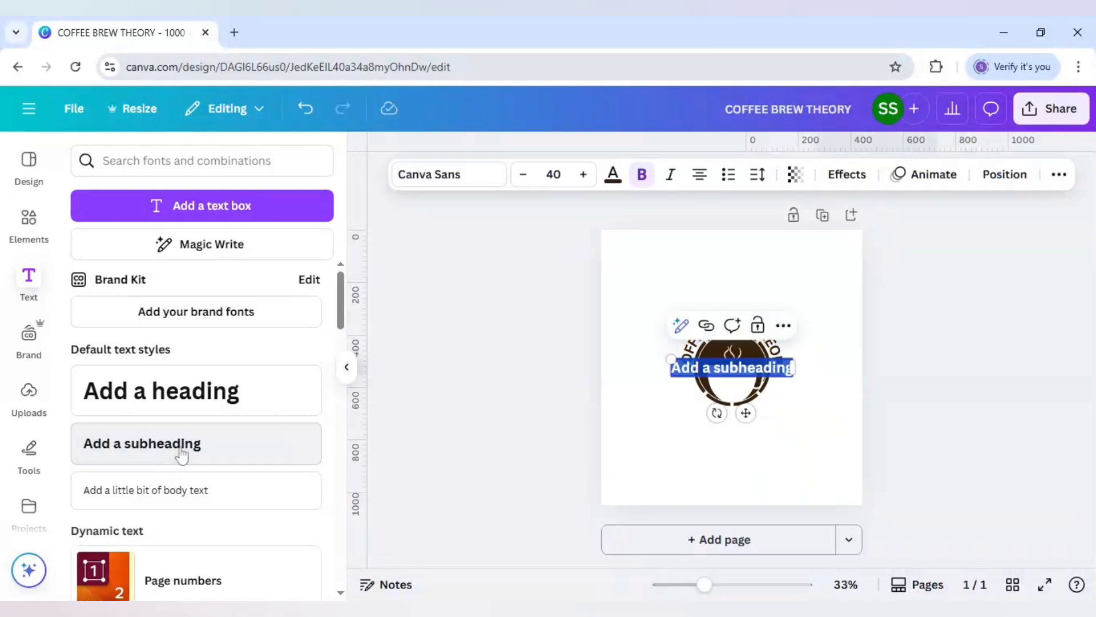
pyautogui.press('BackSpace')
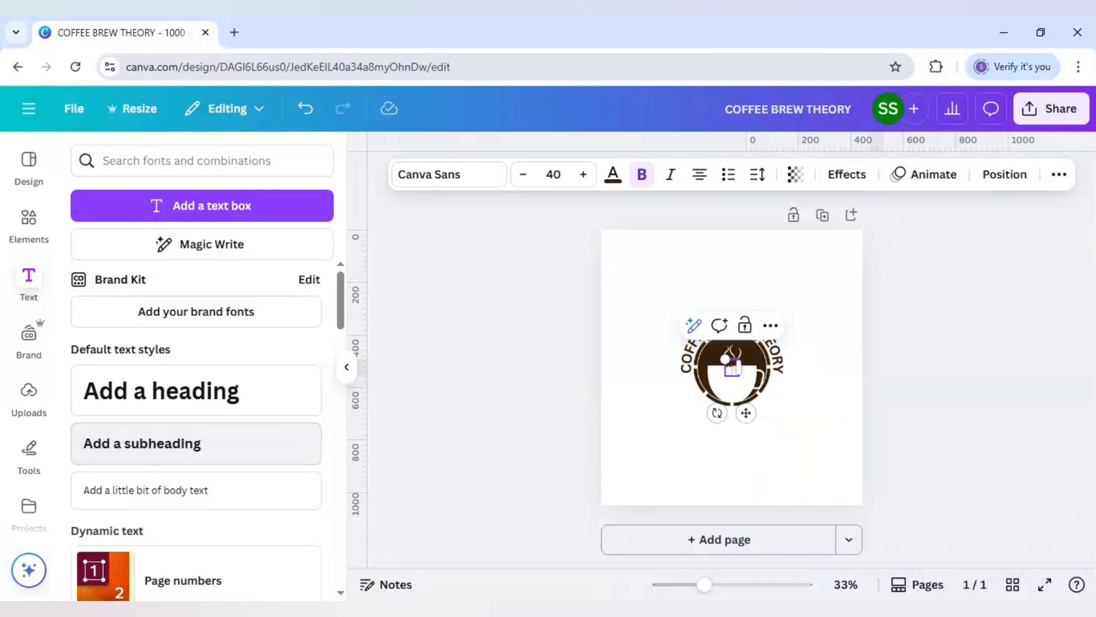
pyautogui.write('C')
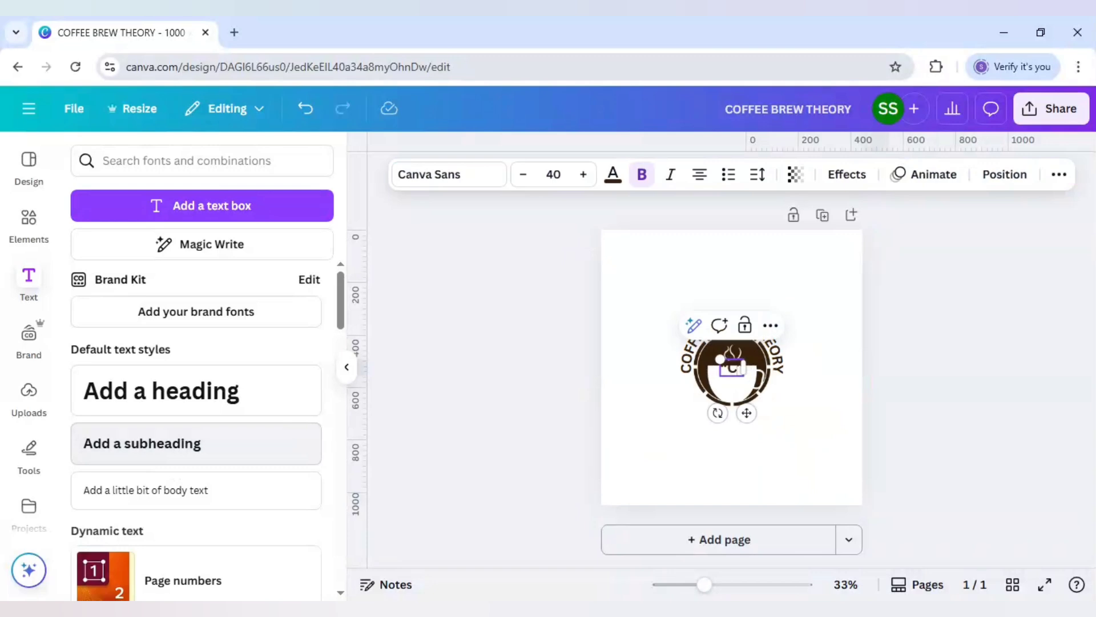
pyautogui.write('rafted')
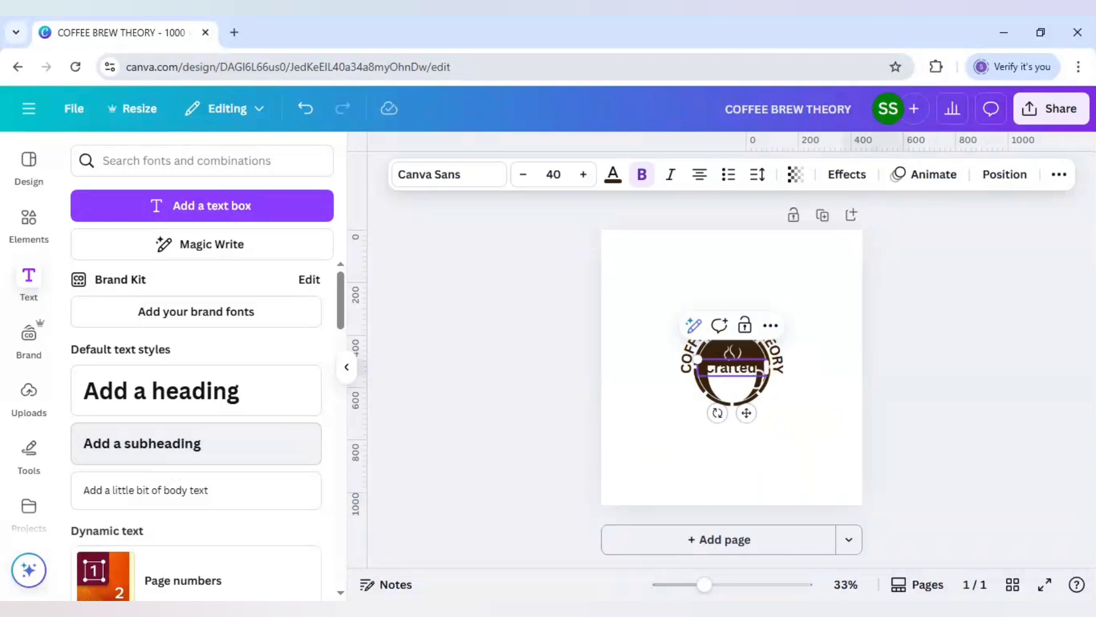
pyautogui.write(' for the True Coffee Lover”')
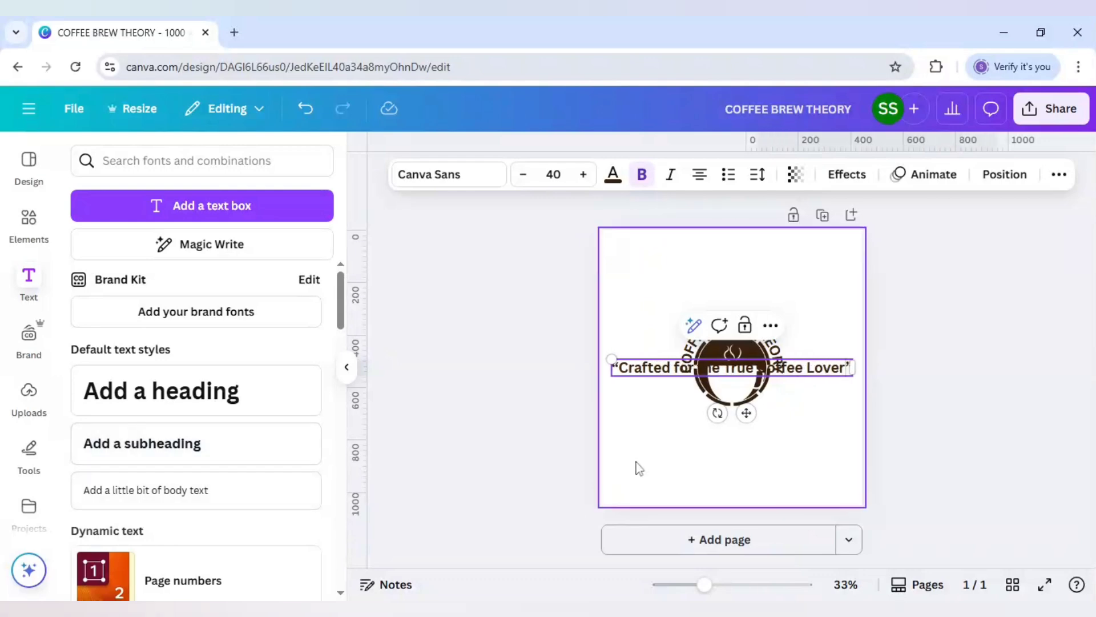
pyautogui.click(635, 468)
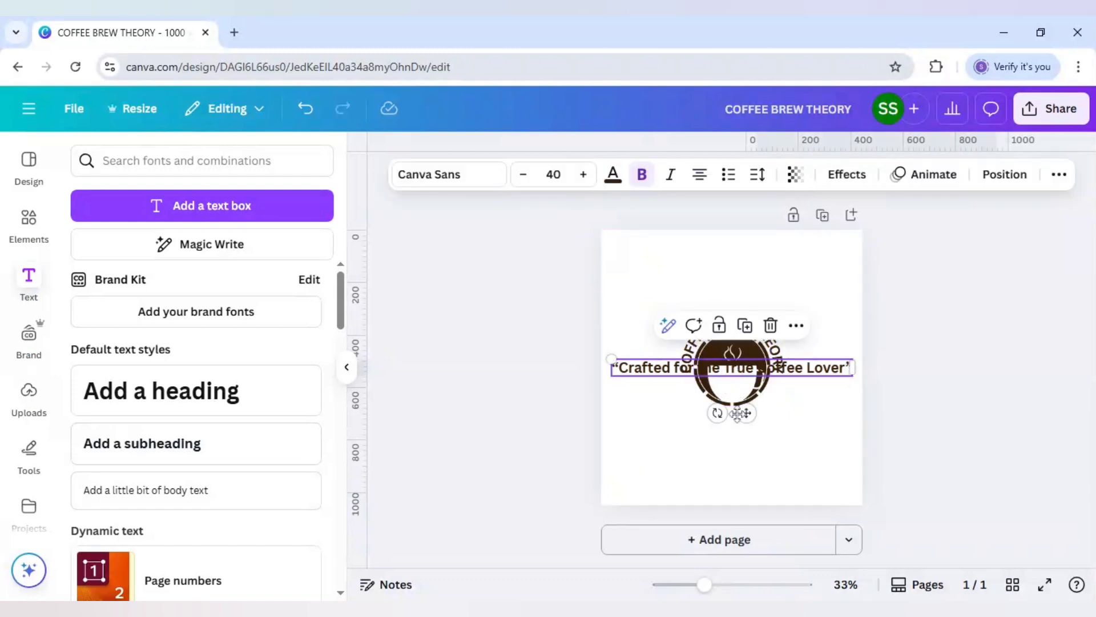
# Move the tagline below the logo, set its size to 28 and centre it.
pyautogui.moveTo(727, 378); pyautogui.dragTo(726, 435)
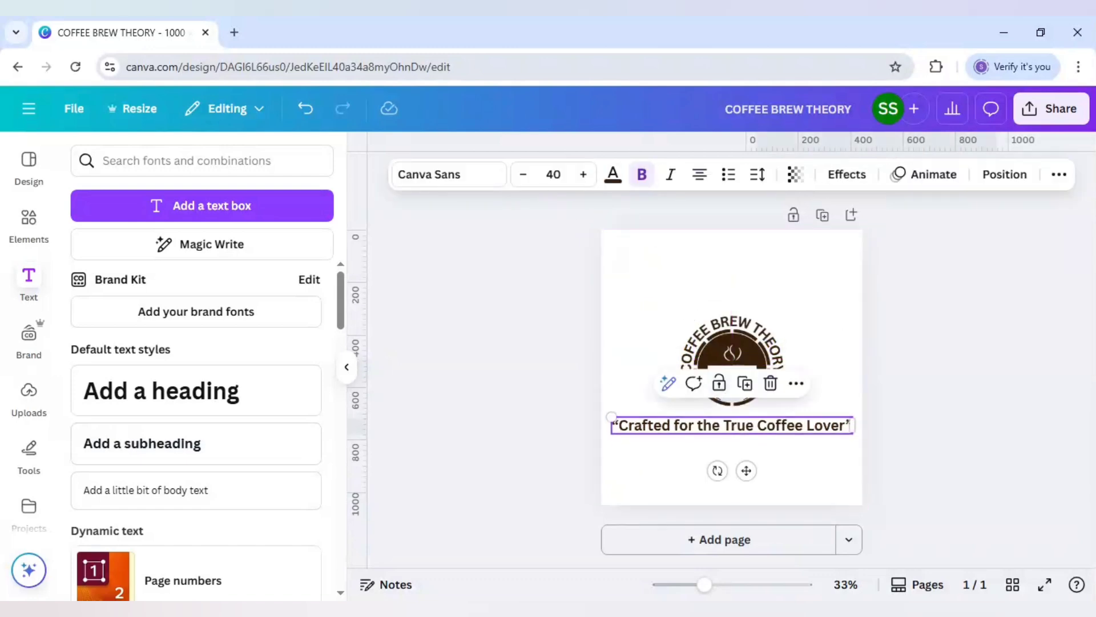
pyautogui.click(553, 174)
pyautogui.scroll(-2, 542, 387)
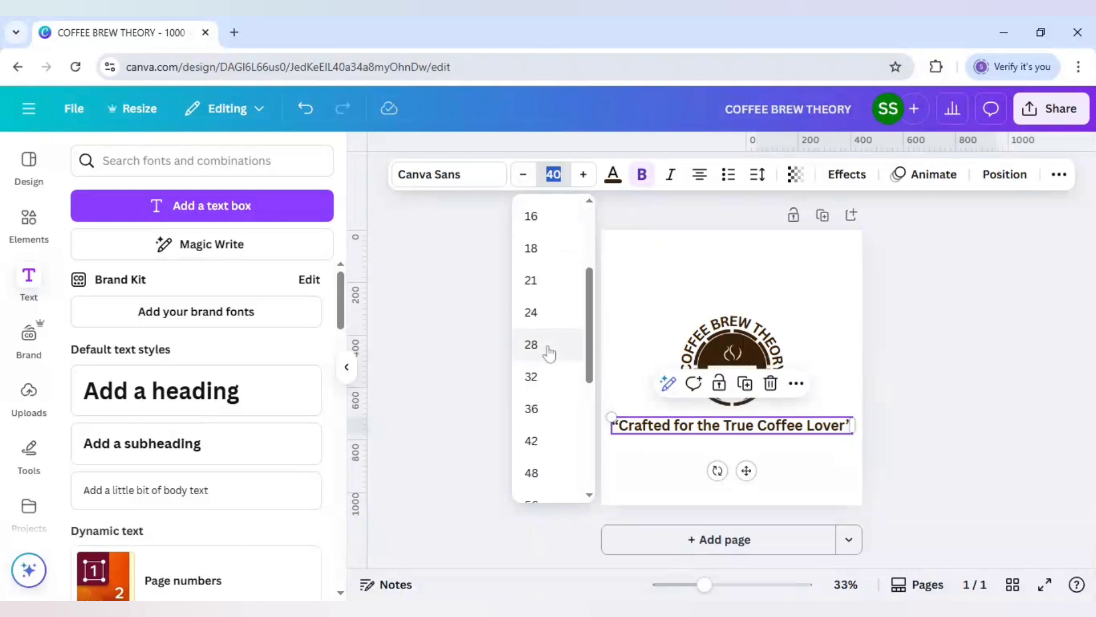
pyautogui.click(549, 353)
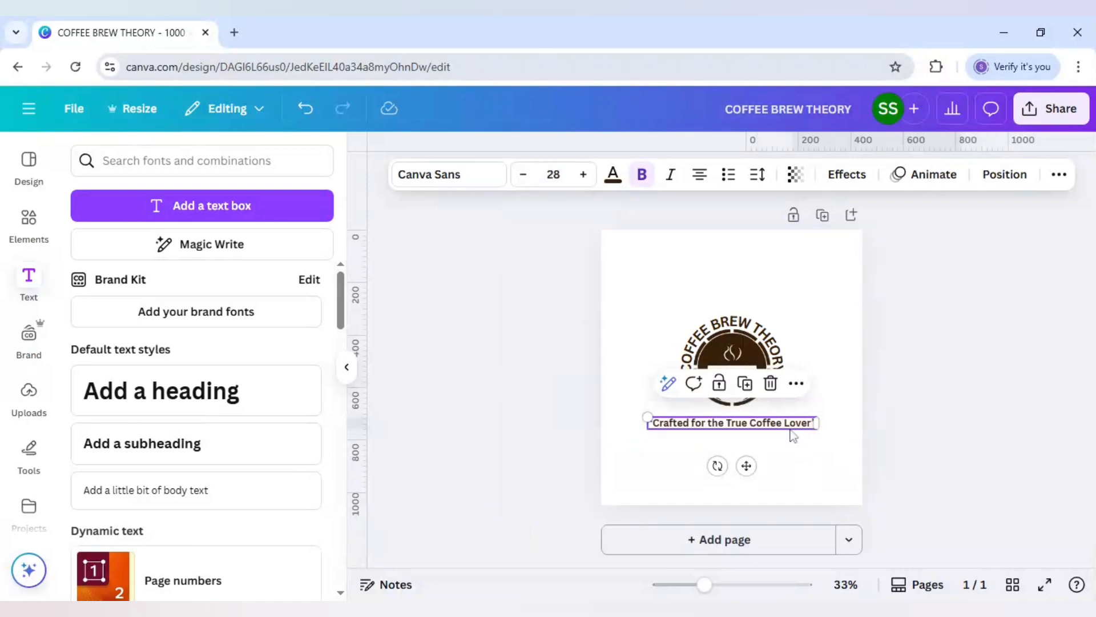
pyautogui.moveTo(787, 428); pyautogui.dragTo(788, 429)
pyautogui.click(911, 410)
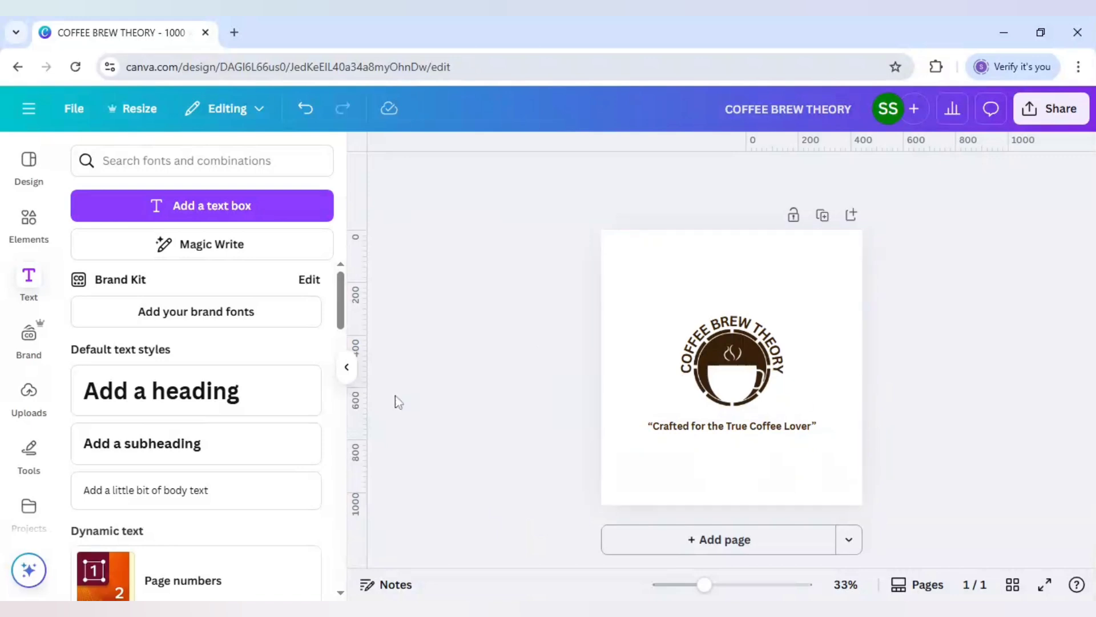
# Add the dense coffee beans image from Recently used at the page bottom.
pyautogui.click(29, 221)
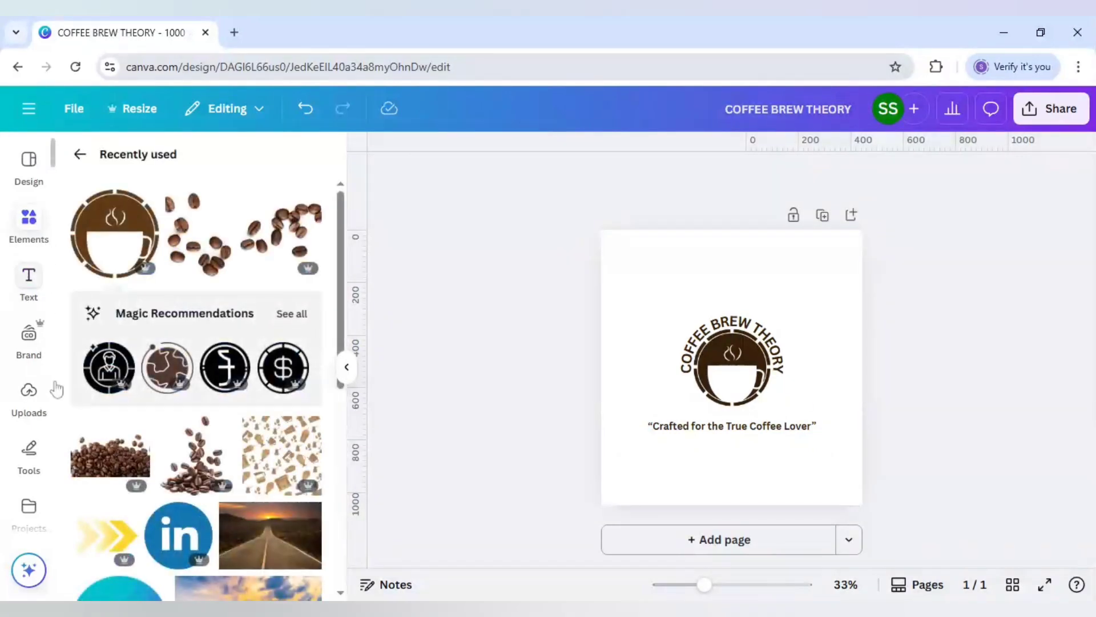
pyautogui.click(101, 462)
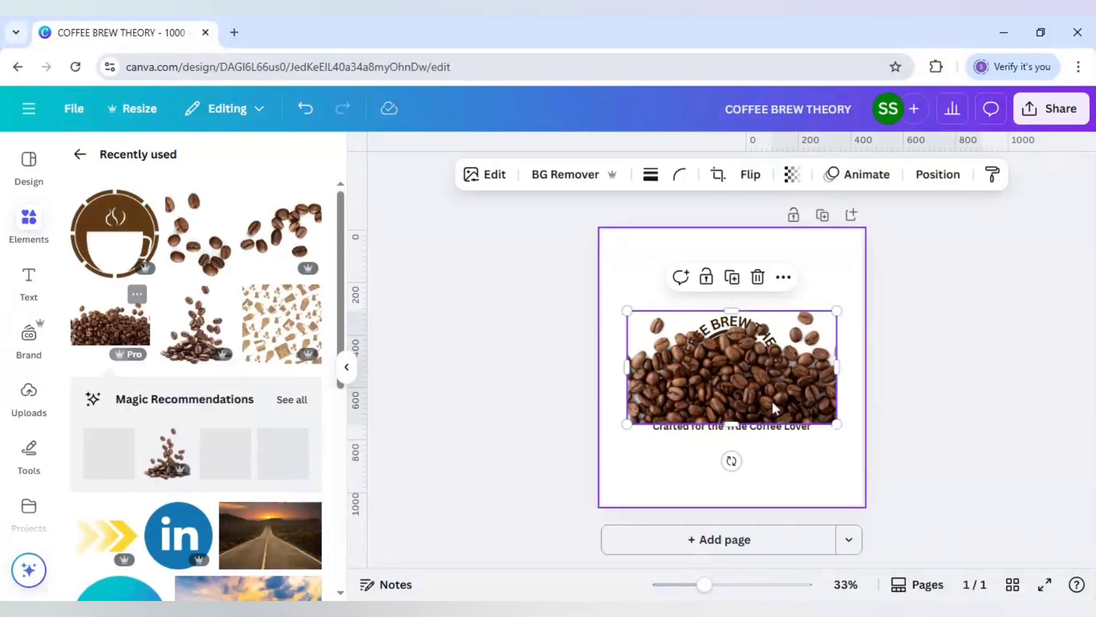
pyautogui.moveTo(732, 482); pyautogui.dragTo(779, 491)
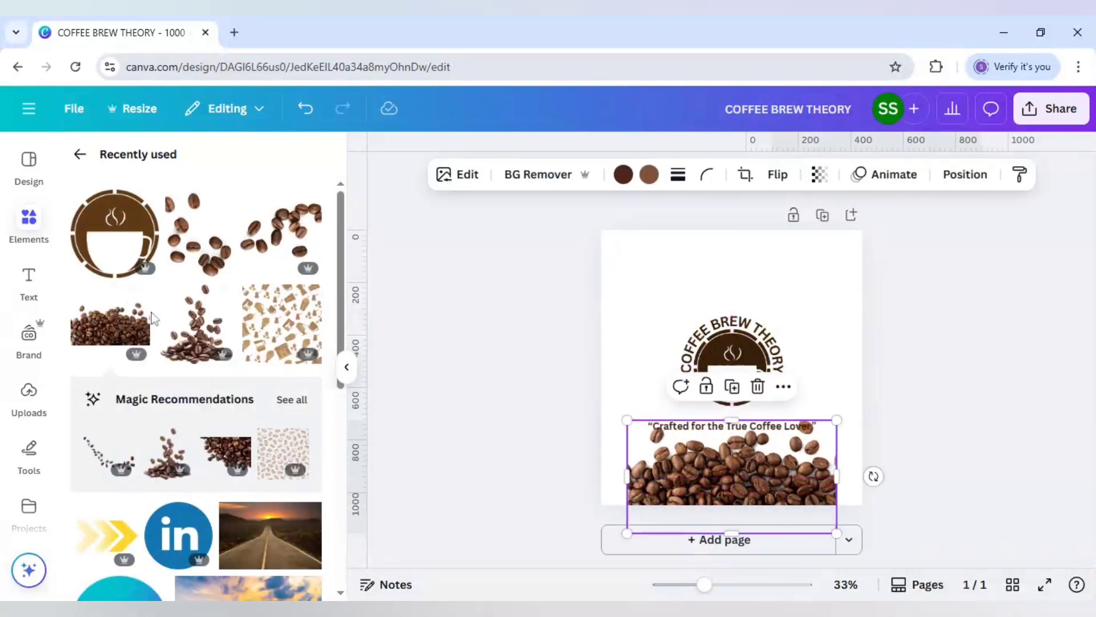
pyautogui.click(138, 300)
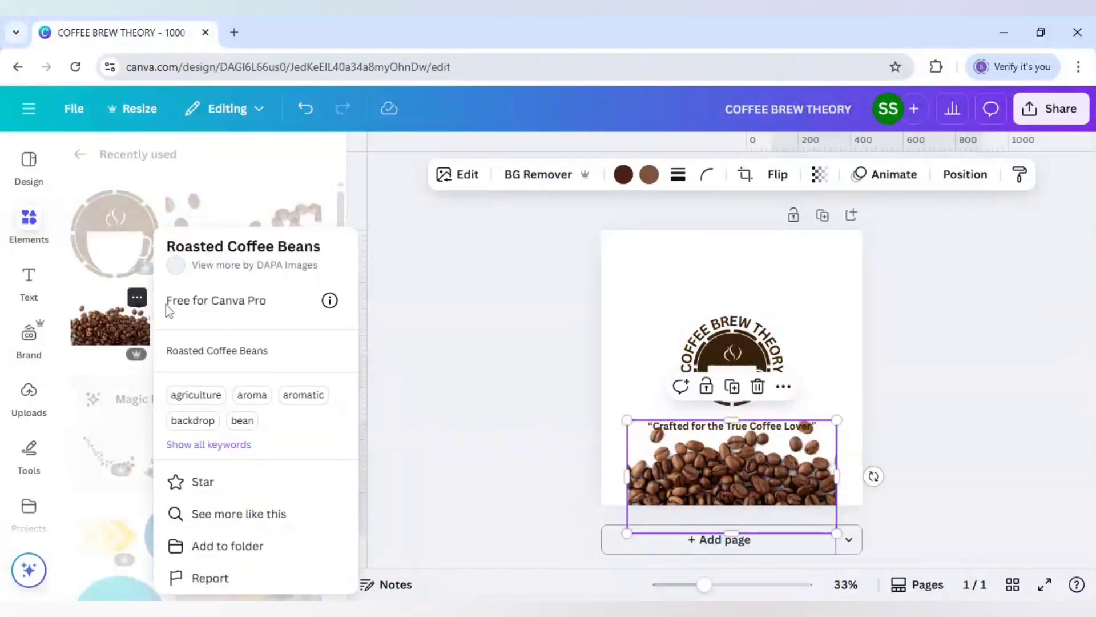
pyautogui.click(424, 307)
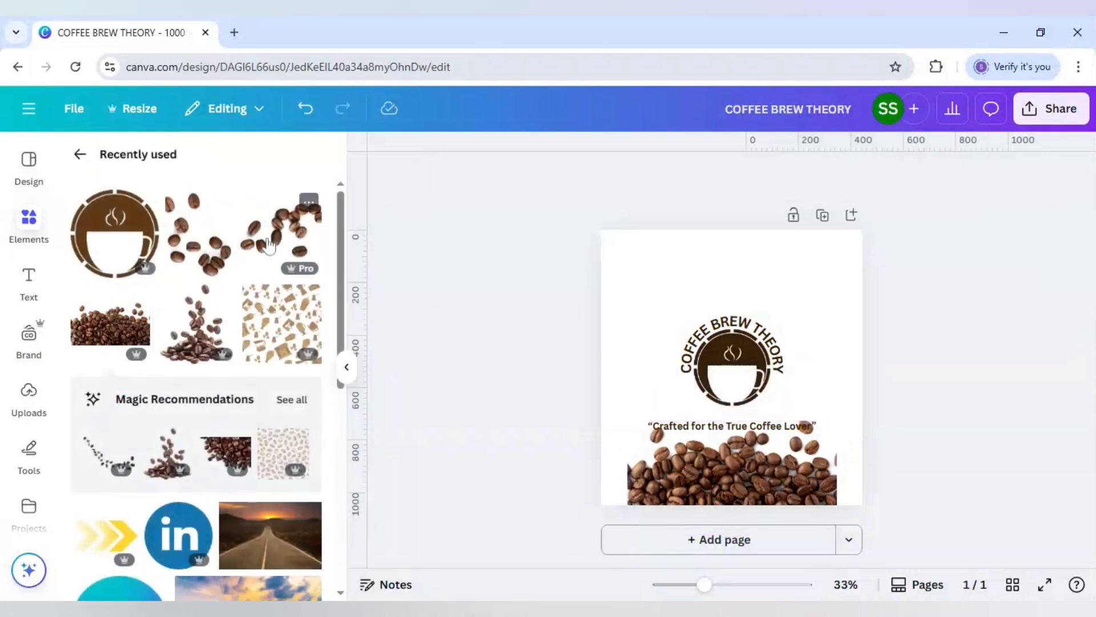
# Add the scattered coffee beans graphic, enlarged along the top edge of the page.
pyautogui.click(268, 244)
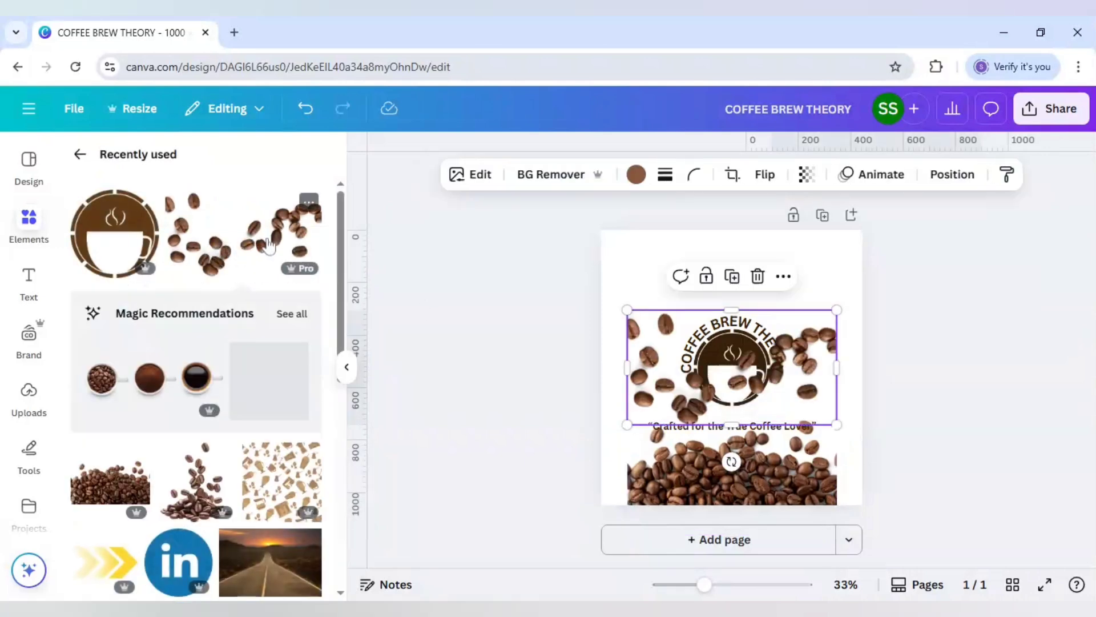
pyautogui.click(308, 203)
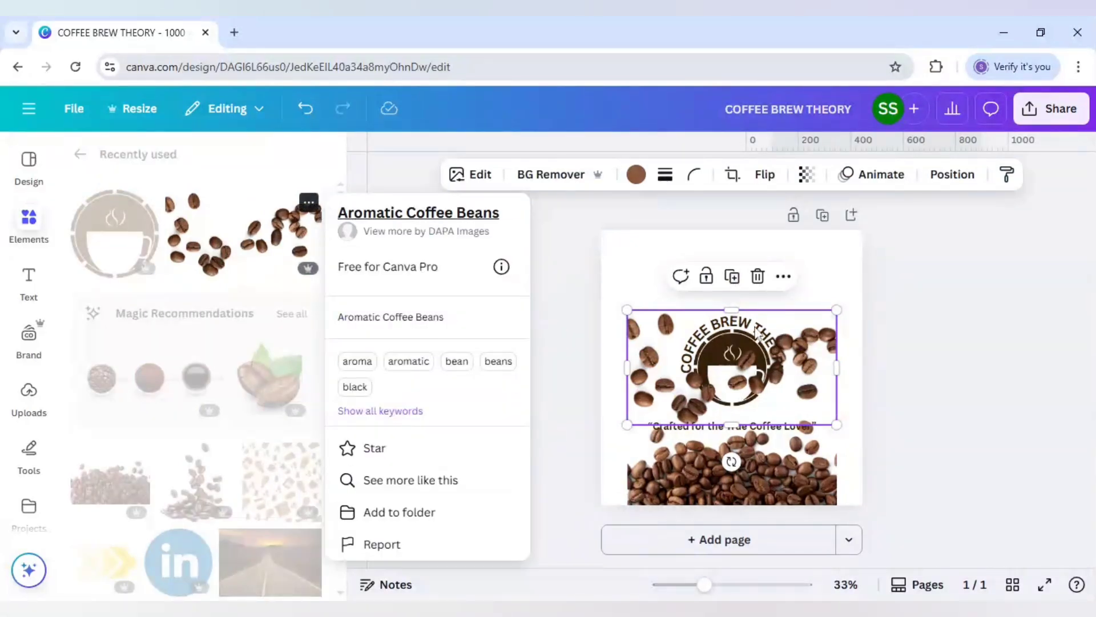
pyautogui.click(935, 448)
pyautogui.moveTo(771, 358); pyautogui.dragTo(757, 291)
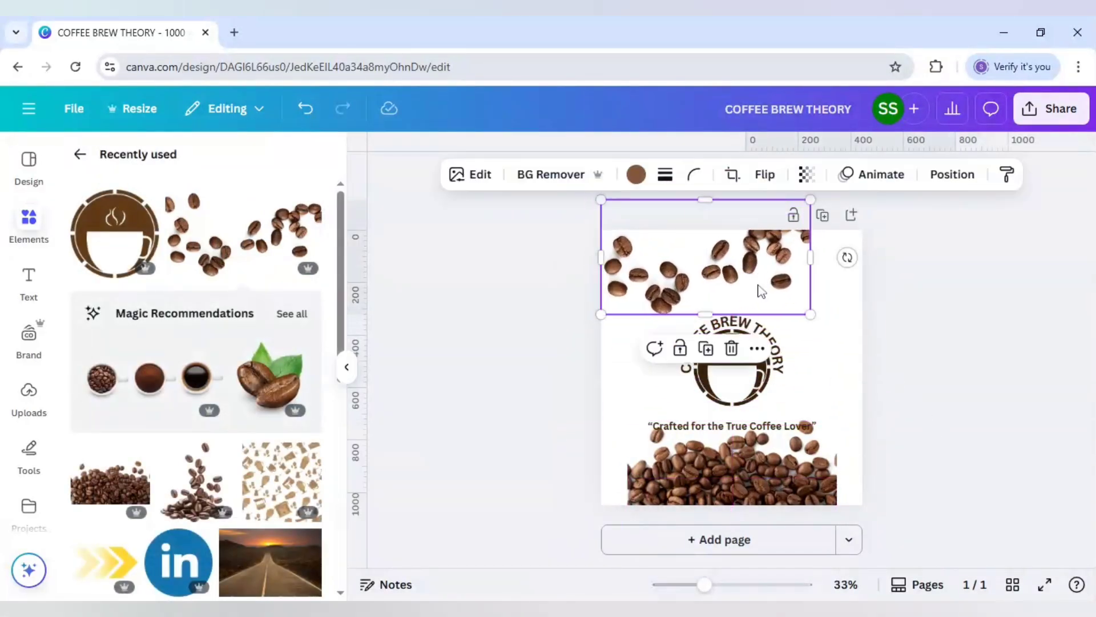
pyautogui.moveTo(811, 314); pyautogui.dragTo(853, 367)
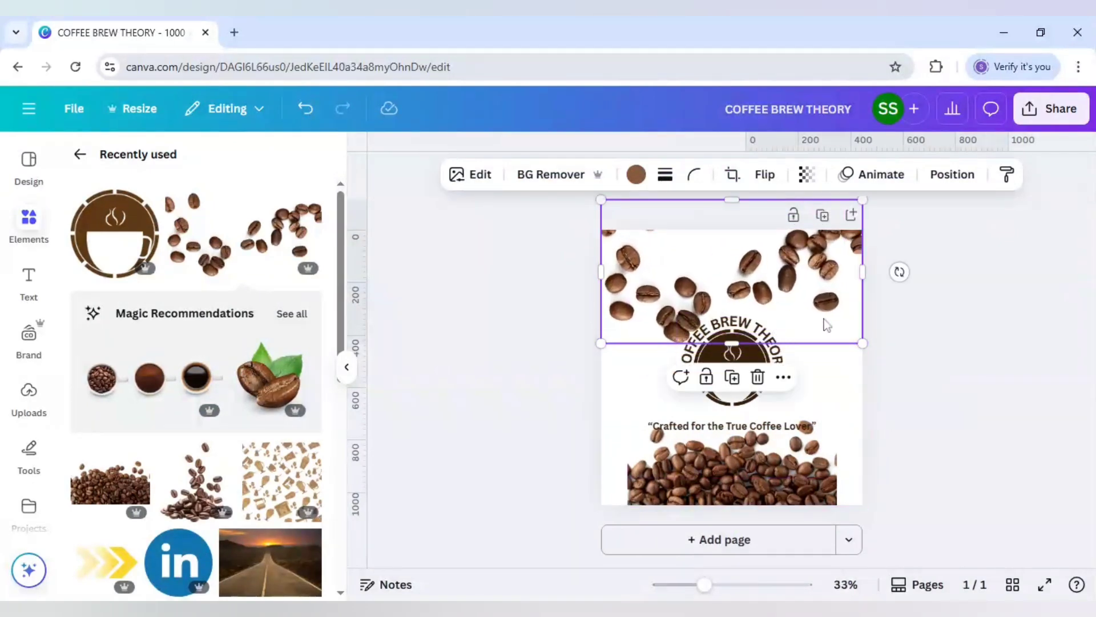
pyautogui.moveTo(817, 291); pyautogui.dragTo(826, 275)
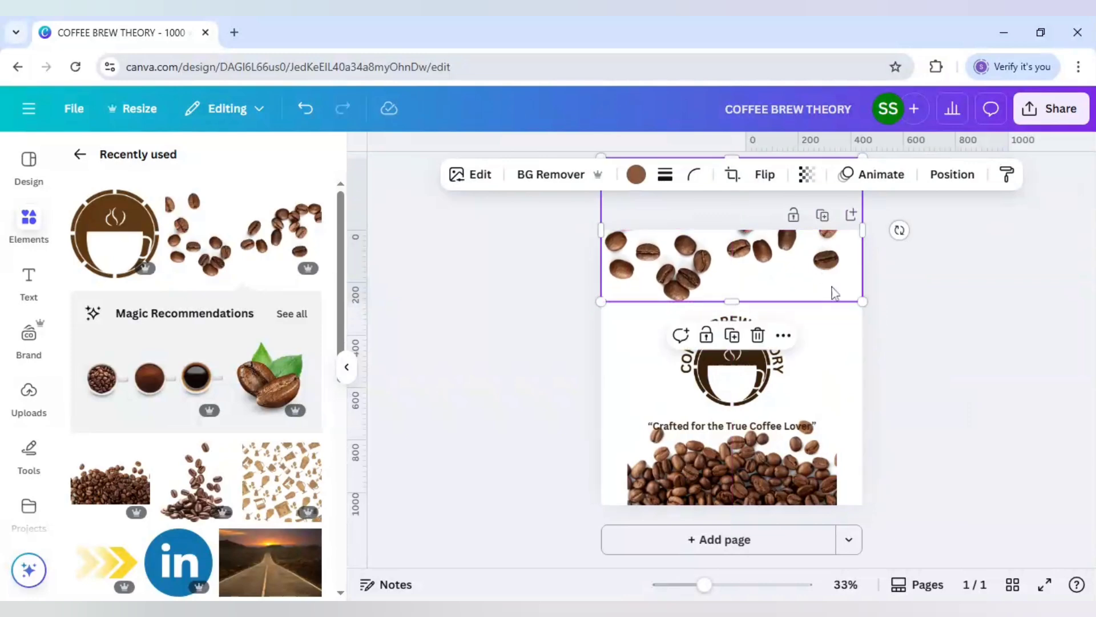
# Enlarge the bottom coffee beans to span the page width.
pyautogui.click(813, 487)
pyautogui.moveTo(628, 440); pyautogui.dragTo(603, 435)
pyautogui.moveTo(838, 497)
pyautogui.mouseDown()
pyautogui.moveTo(854, 445)
pyautogui.moveTo(836, 453)
pyautogui.moveTo(865, 426)
pyautogui.mouseUp()
# Set the page background to a light peach, #FFD8BF.
pyautogui.click(945, 463)
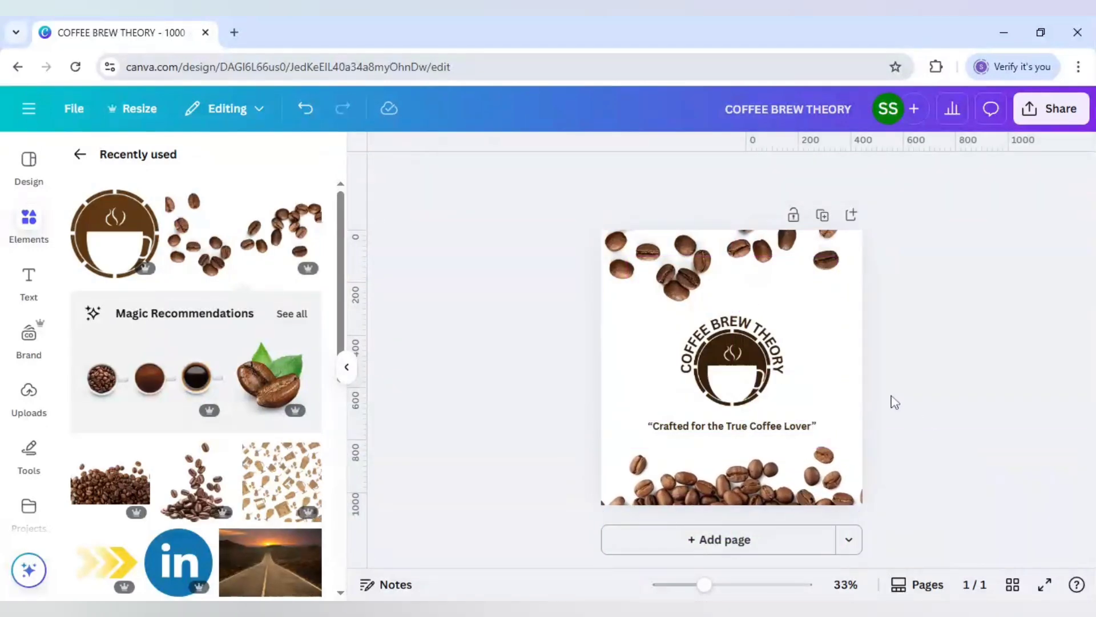
pyautogui.click(851, 349)
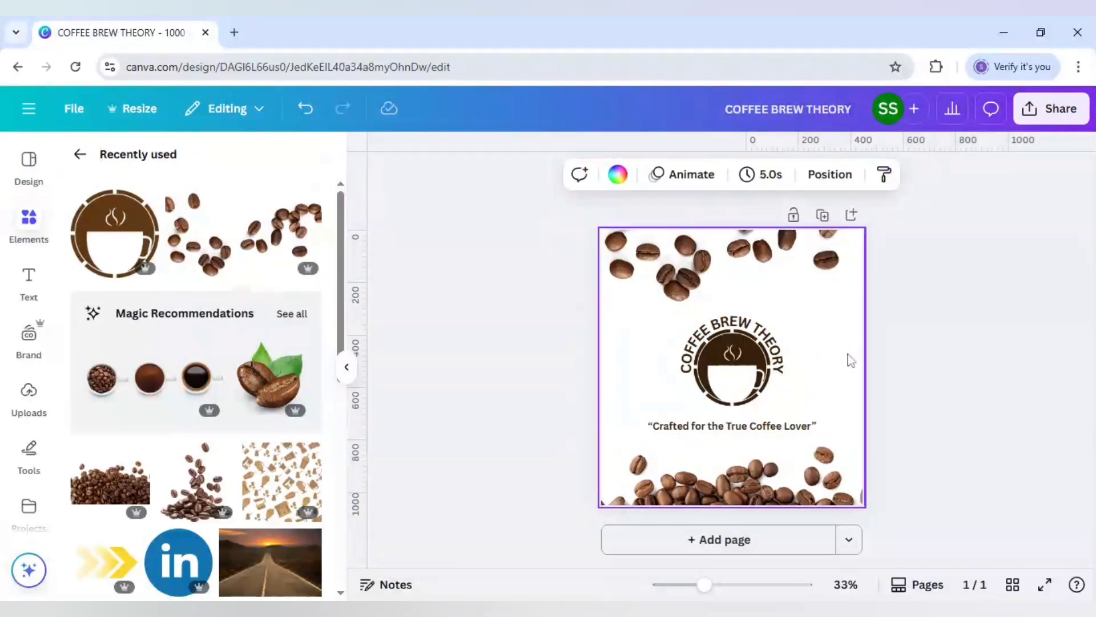
pyautogui.click(617, 174)
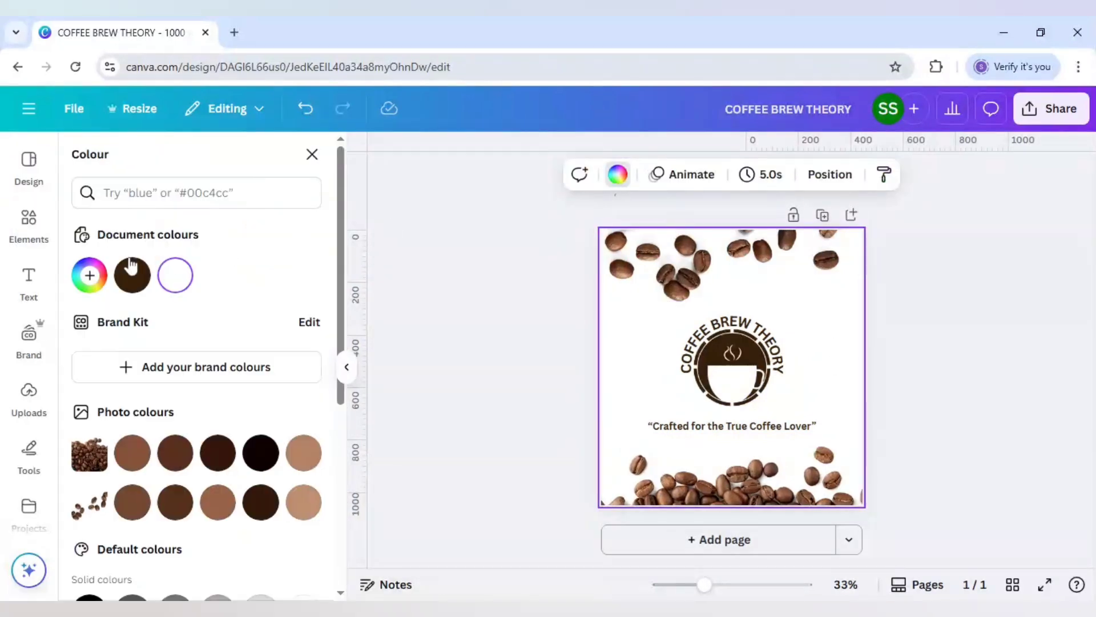
pyautogui.click(305, 503)
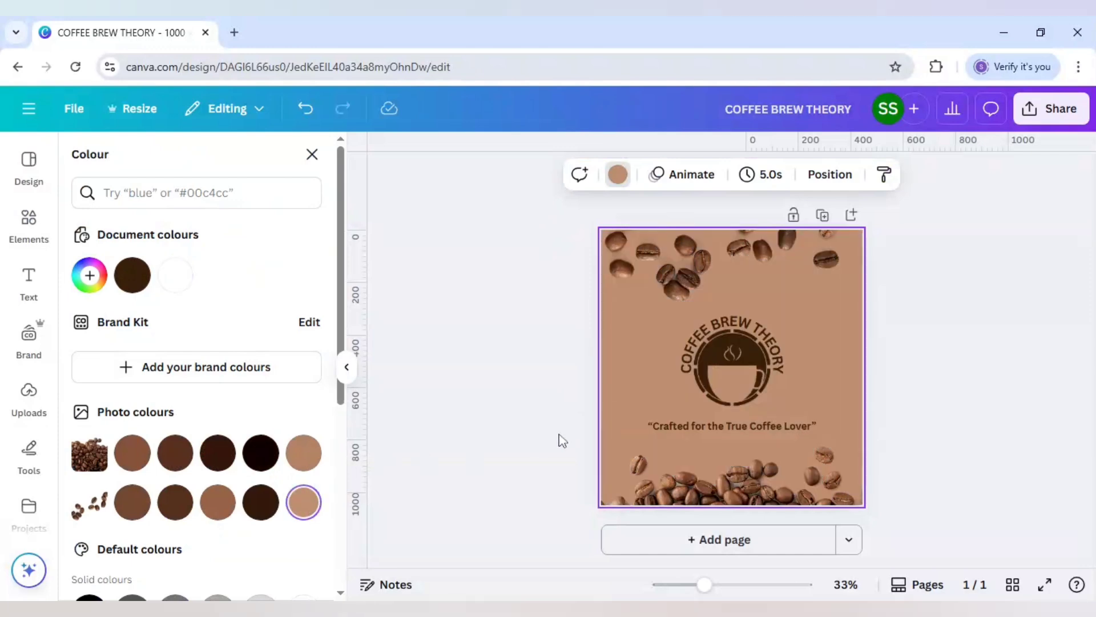
pyautogui.click(89, 275)
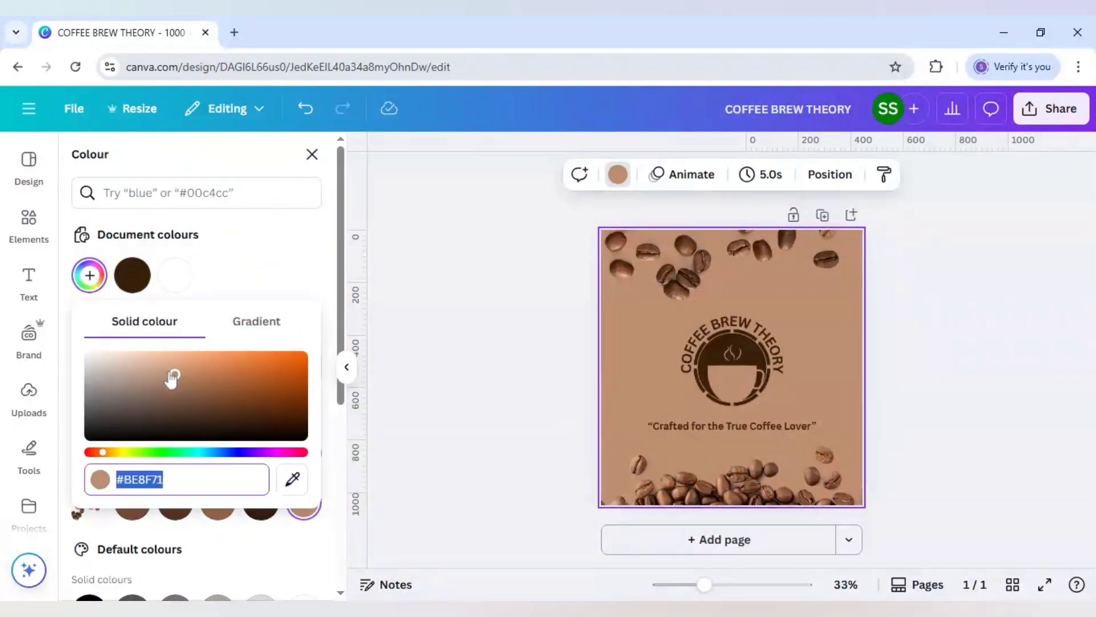
pyautogui.moveTo(172, 378); pyautogui.dragTo(136, 340)
pyautogui.click(463, 364)
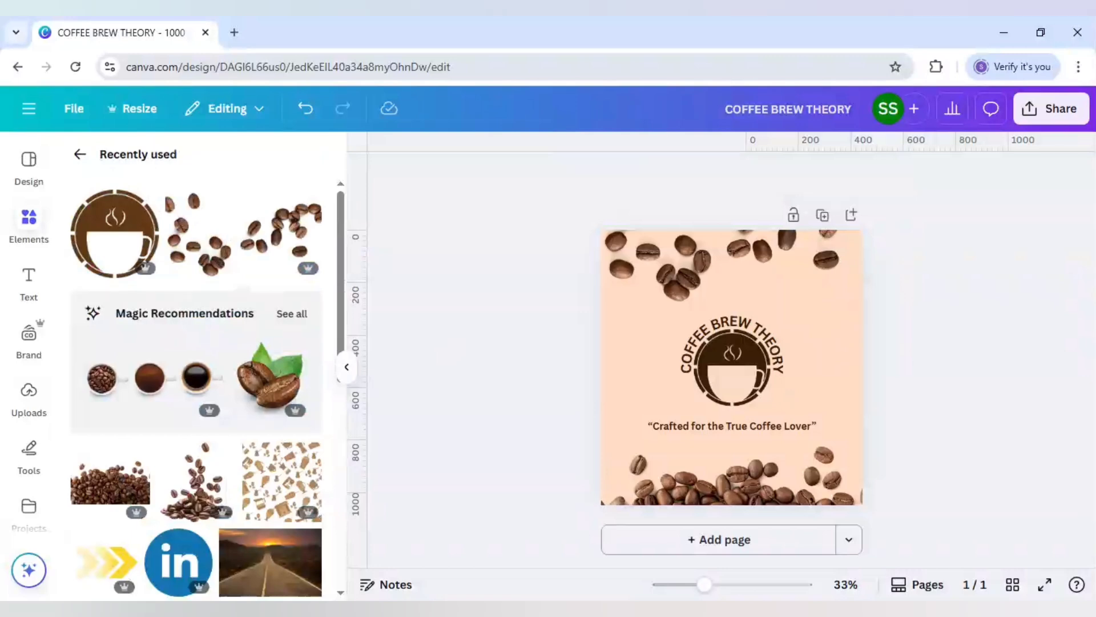
# Download the design as a JPG and show it in Uploads.
pyautogui.click(1054, 117)
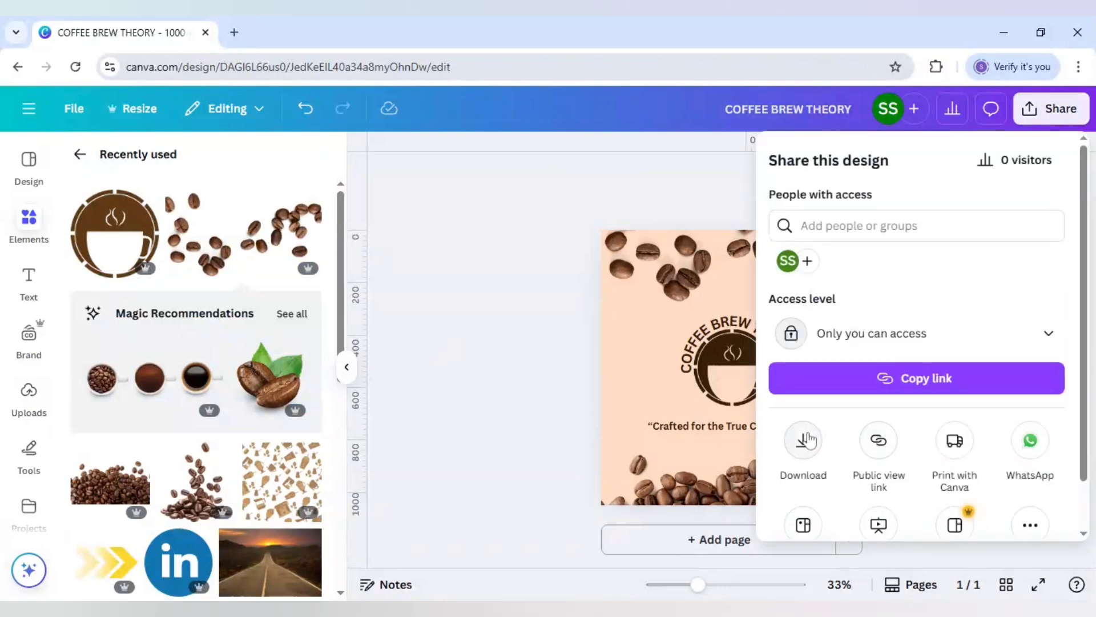
pyautogui.click(807, 440)
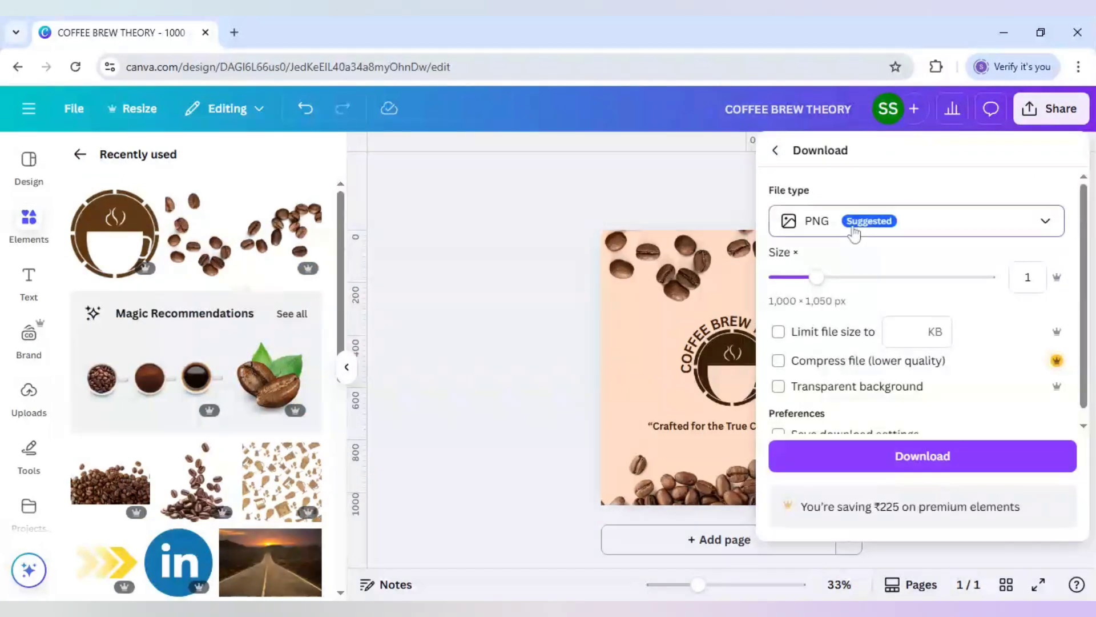
pyautogui.click(853, 233)
pyautogui.click(840, 278)
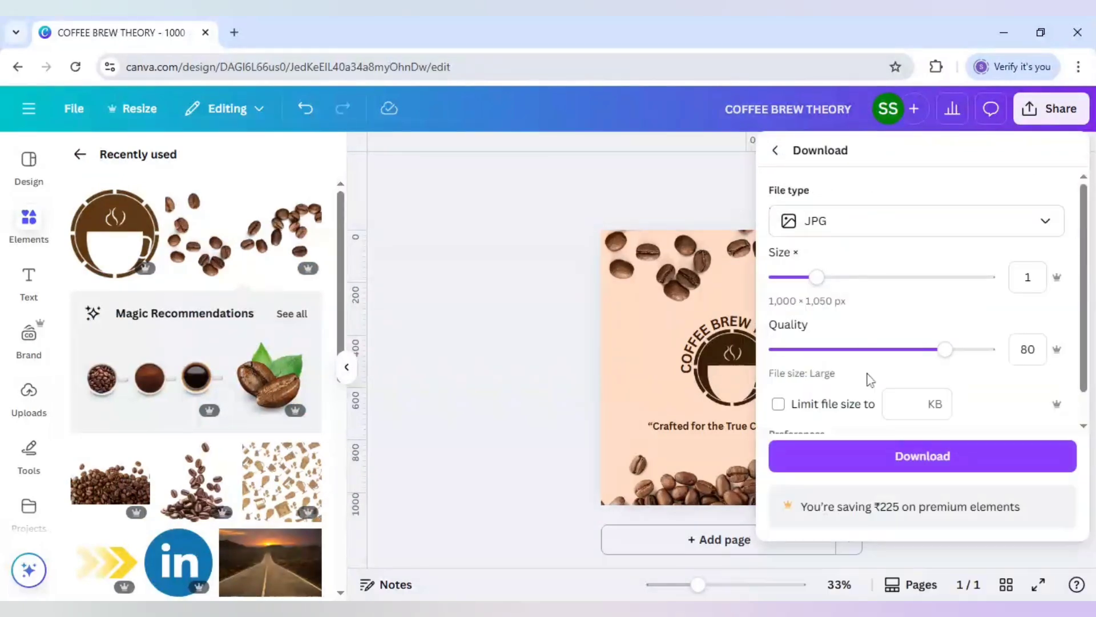
pyautogui.click(901, 461)
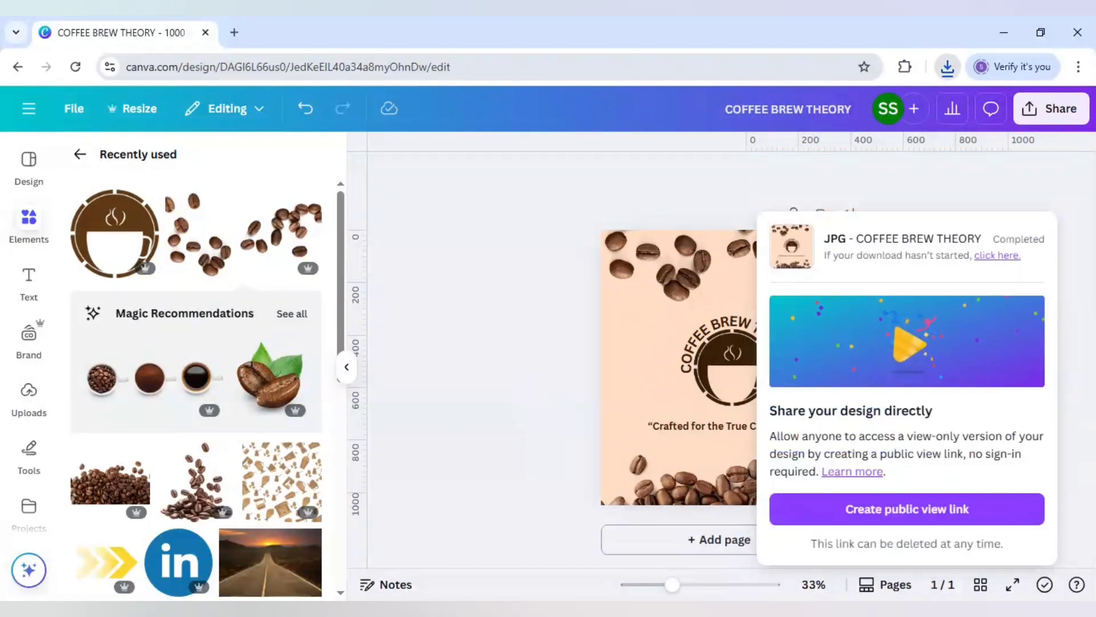
pyautogui.click(539, 392)
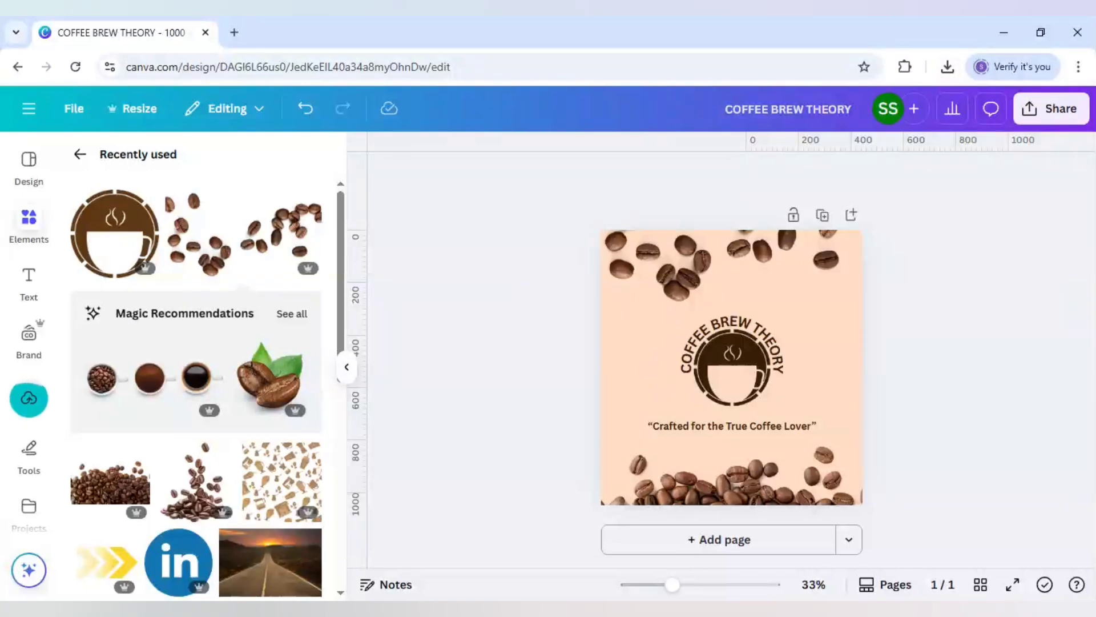
pyautogui.click(29, 398)
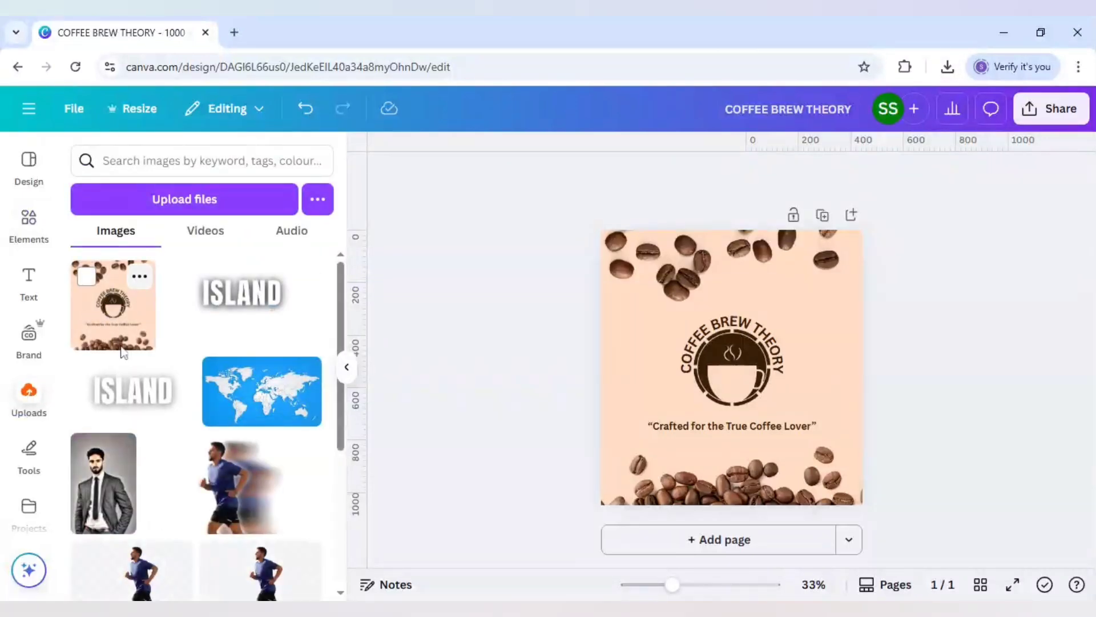
# Search Google for smartmockups.com in a new tab and open the top result.
pyautogui.click(234, 33)
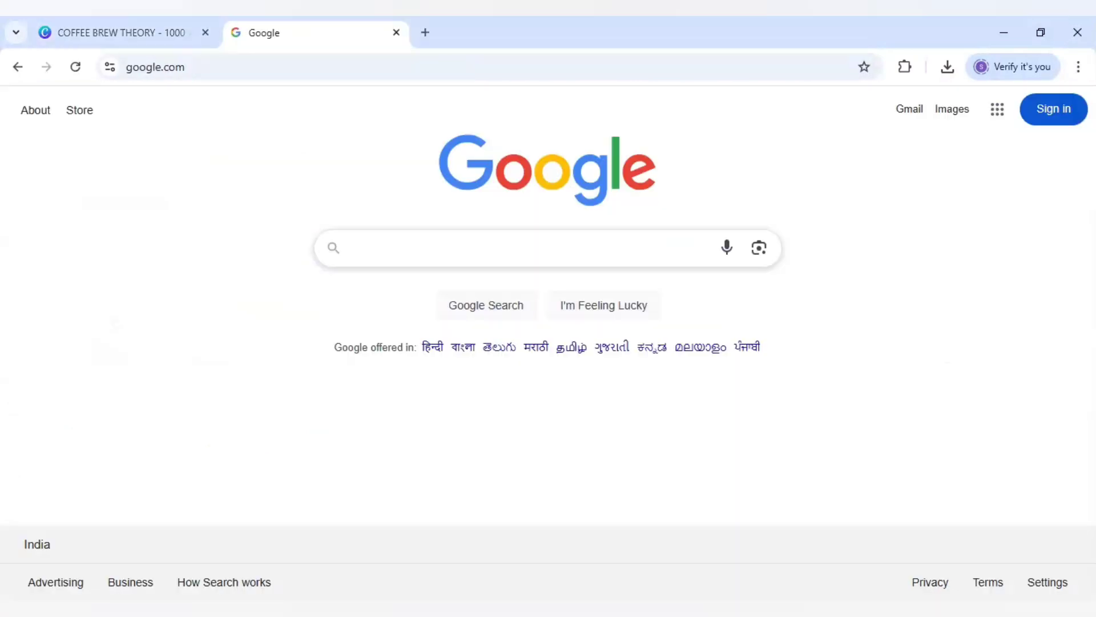
pyautogui.write('sma')
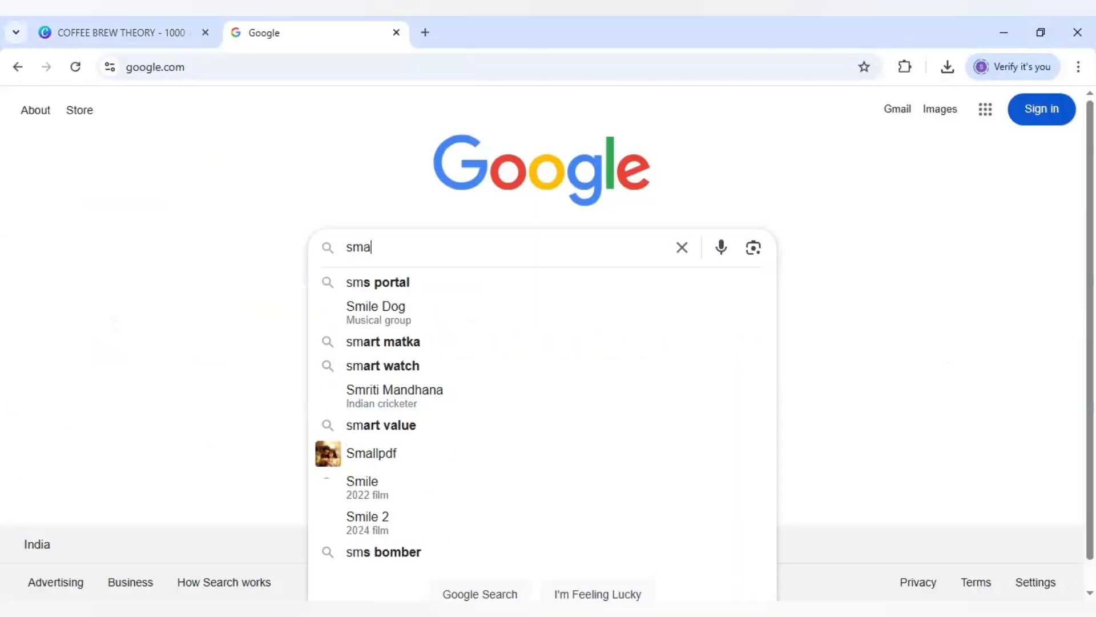
pyautogui.write('rtmockups.com')
pyautogui.press('Return')
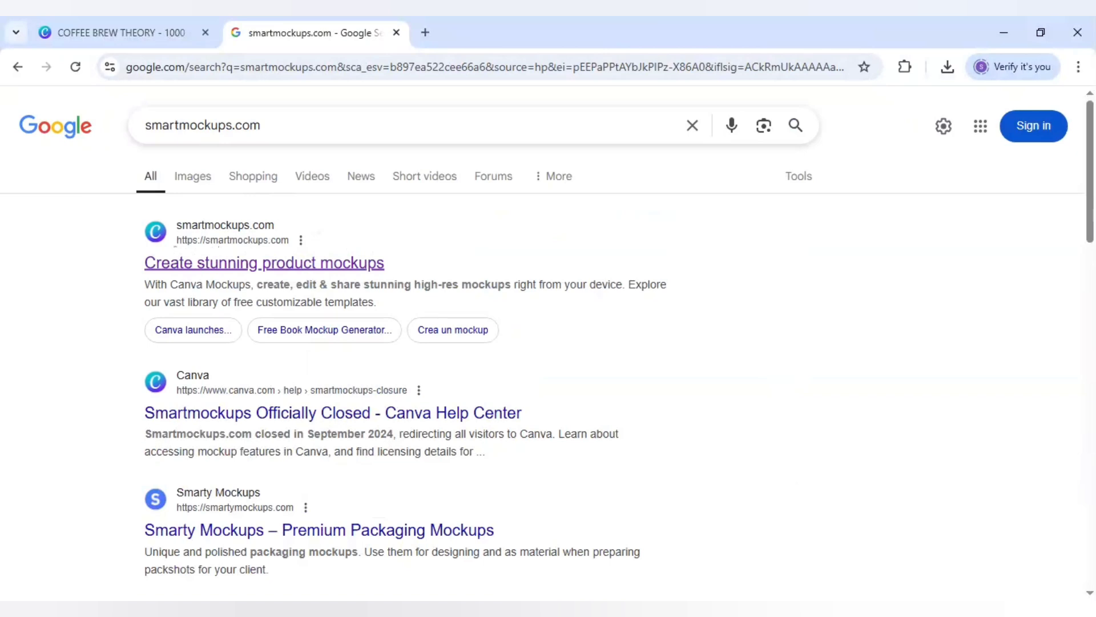
pyautogui.click(296, 263)
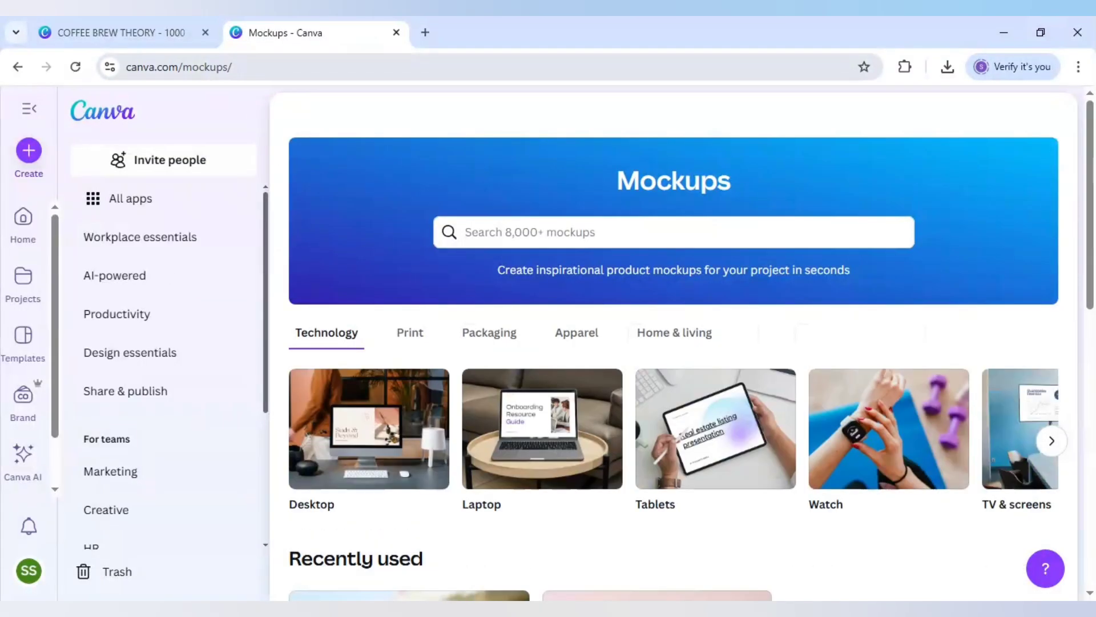
# Open the free paper-cup-on-wooden-table mockup from Packaging > Beverages > Cups.
pyautogui.hotkey('ctrl', 'l')
pyautogui.press('End')
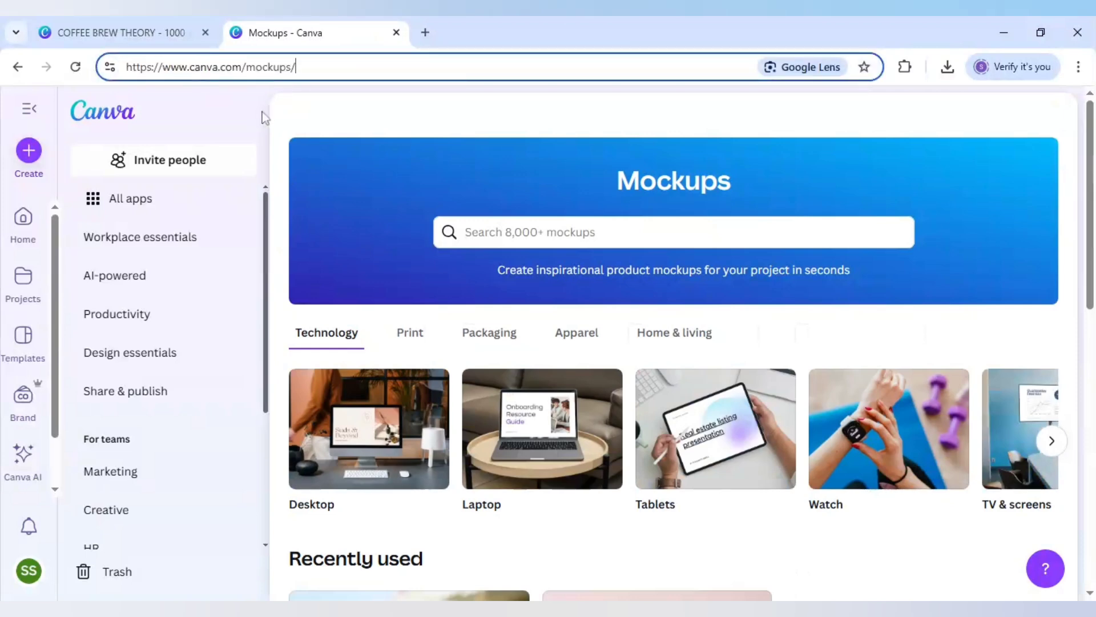
pyautogui.click(263, 117)
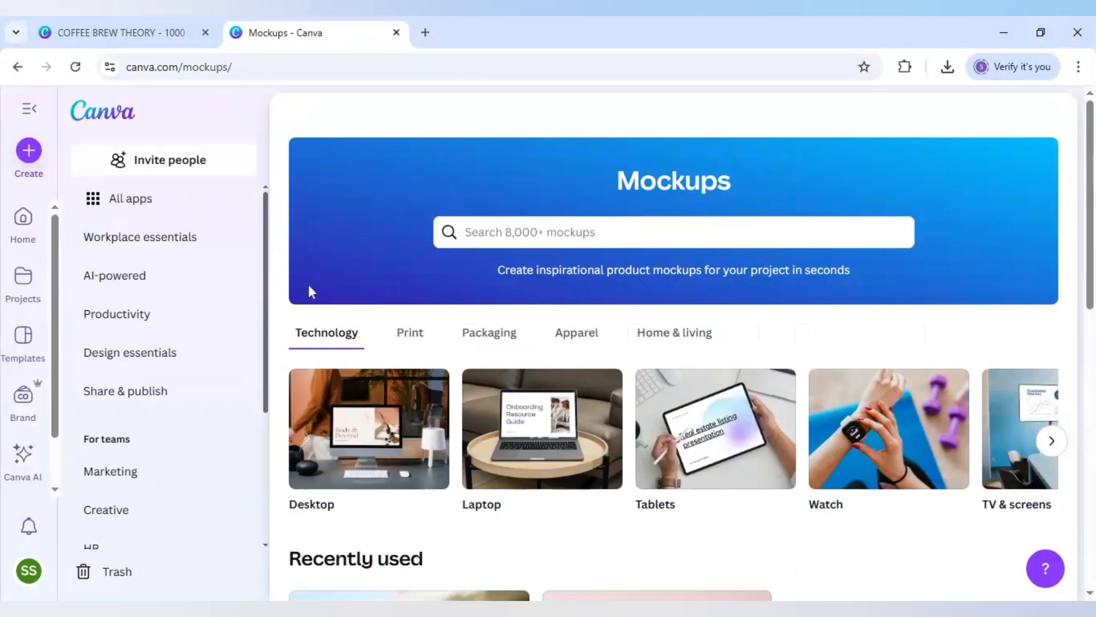
pyautogui.click(487, 333)
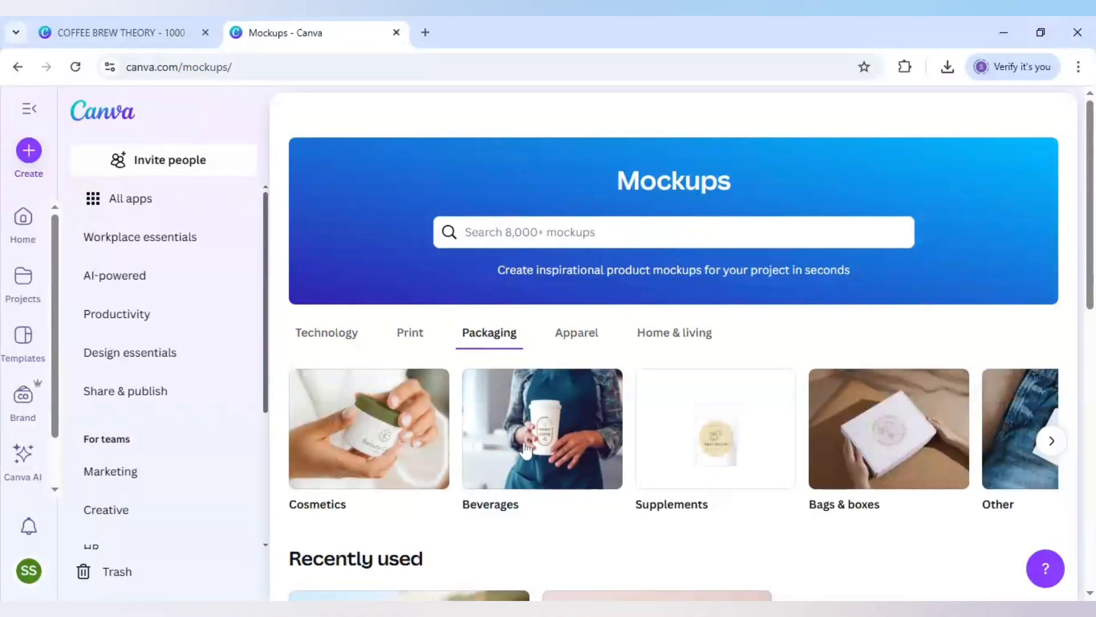
pyautogui.click(511, 436)
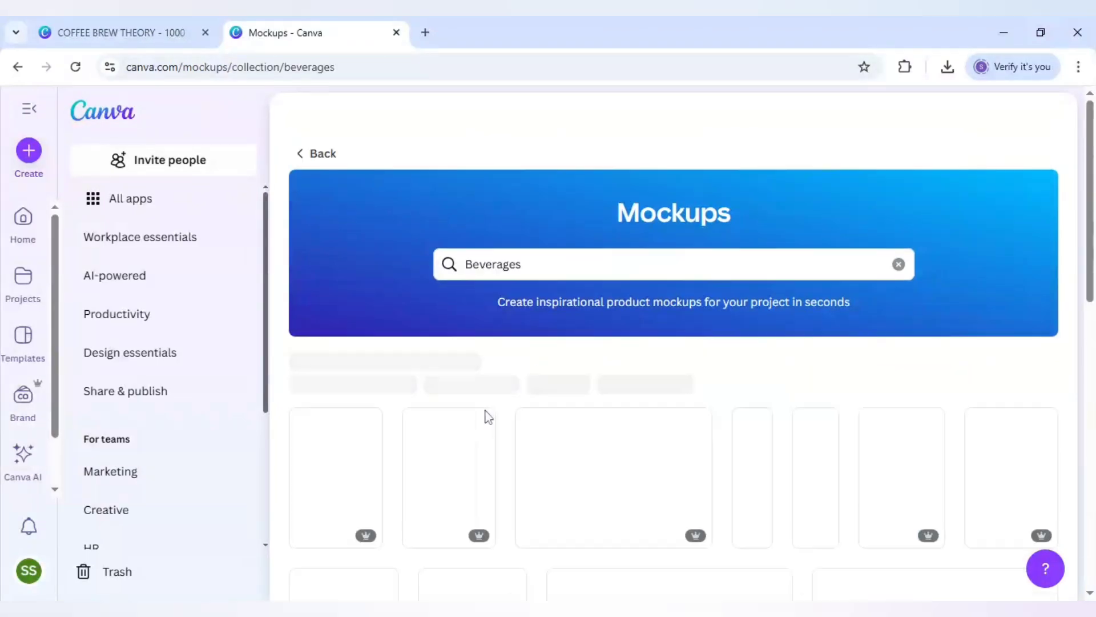
pyautogui.click(369, 409)
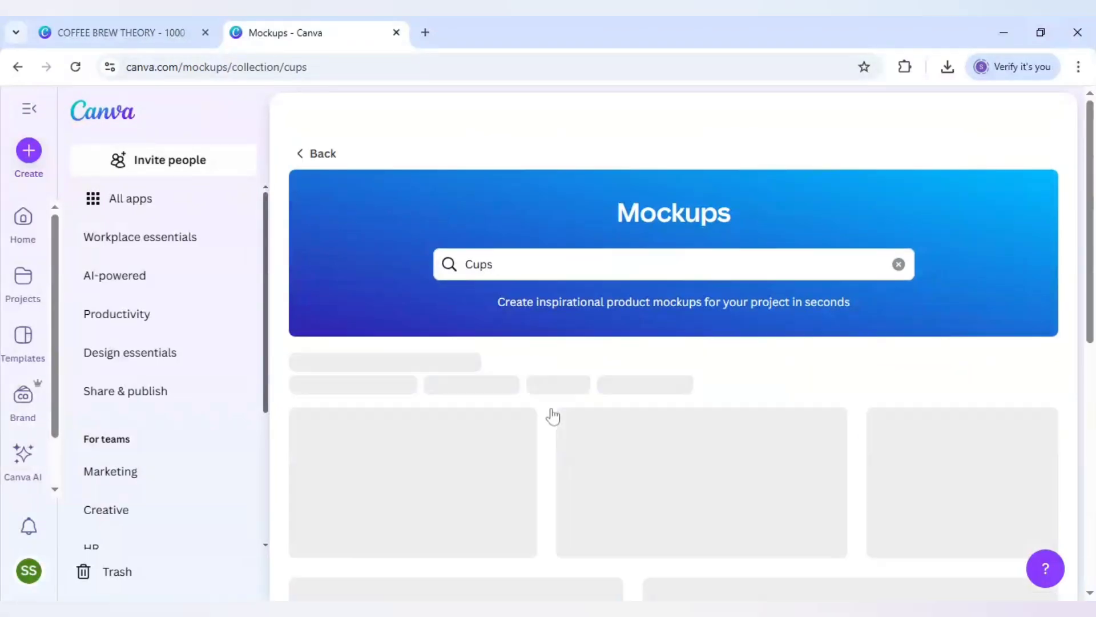
pyautogui.scroll(-3, 553, 415)
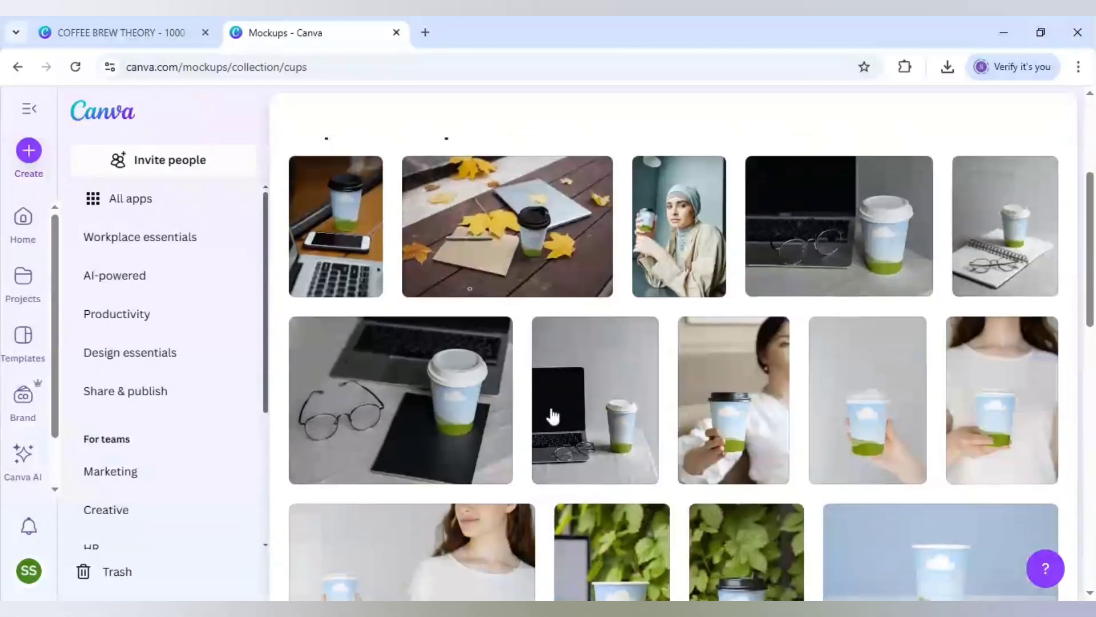
pyautogui.scroll(-3, 549, 413)
pyautogui.scroll(-1, 549, 410)
pyautogui.scroll(-2, 549, 410)
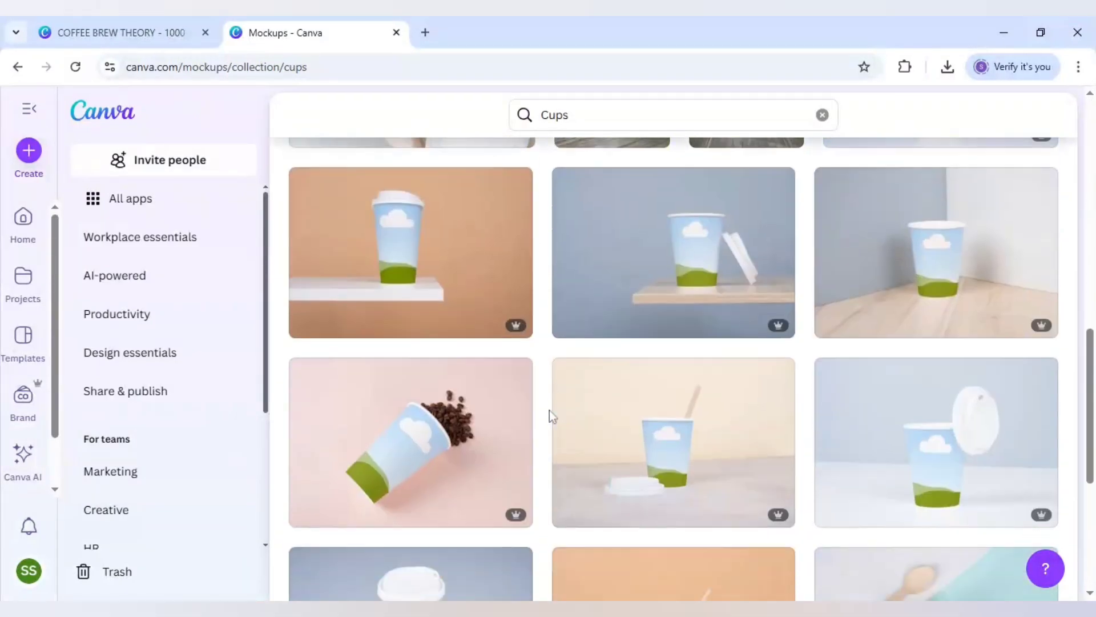
pyautogui.scroll(-2, 549, 410)
pyautogui.scroll(-2, 549, 411)
pyautogui.scroll(-2, 549, 410)
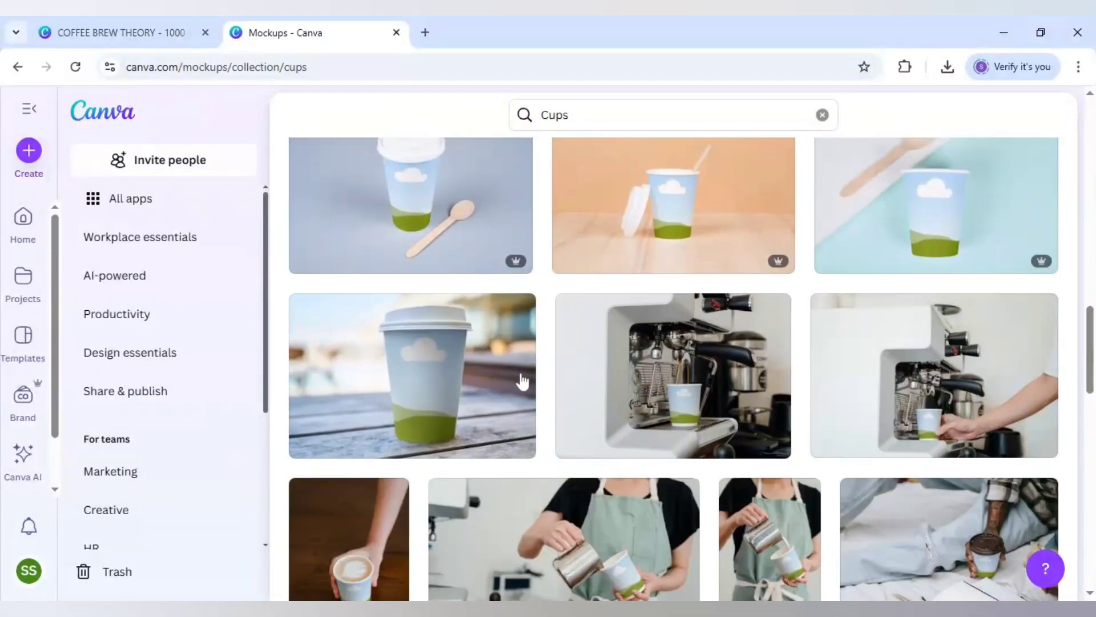
pyautogui.click(456, 399)
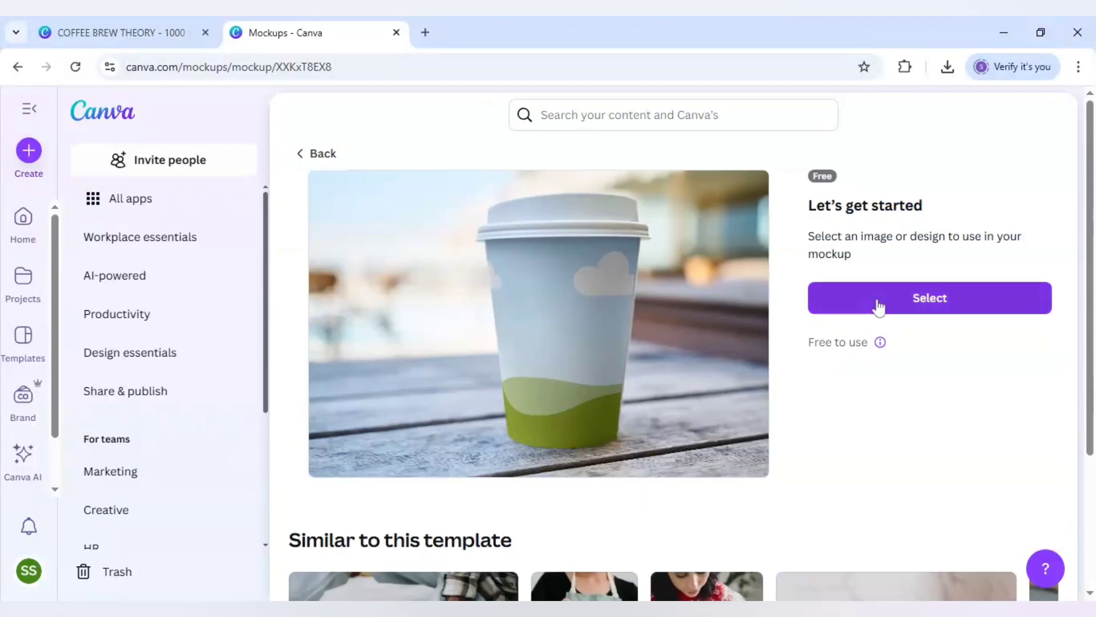
# Apply the COFFEE BREW THEORY upload as the paper cup's image.
pyautogui.click(876, 305)
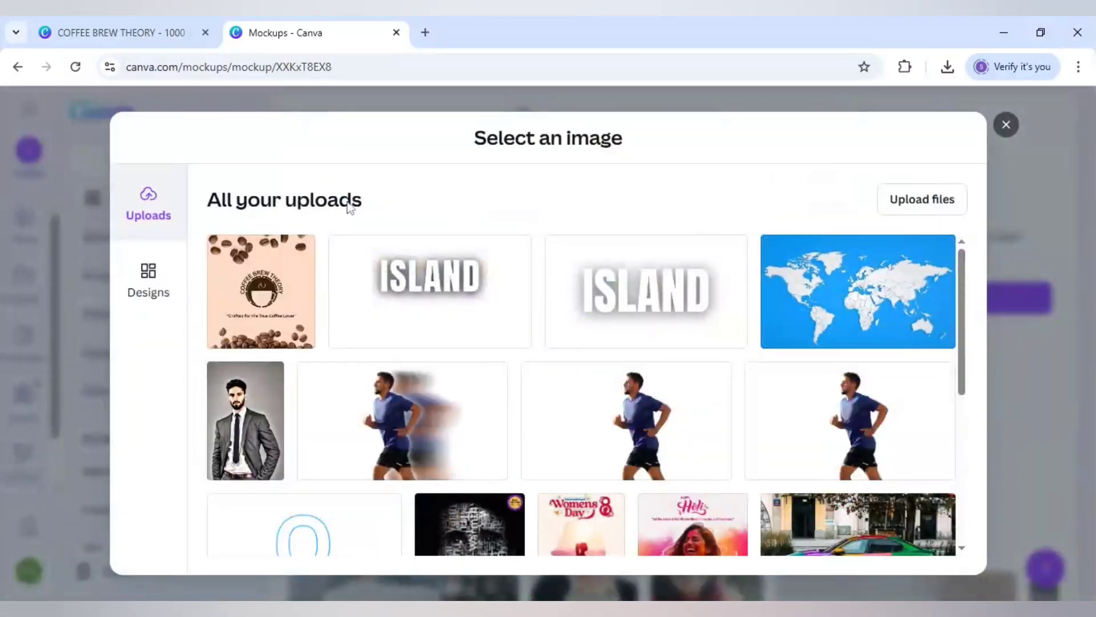
pyautogui.click(254, 300)
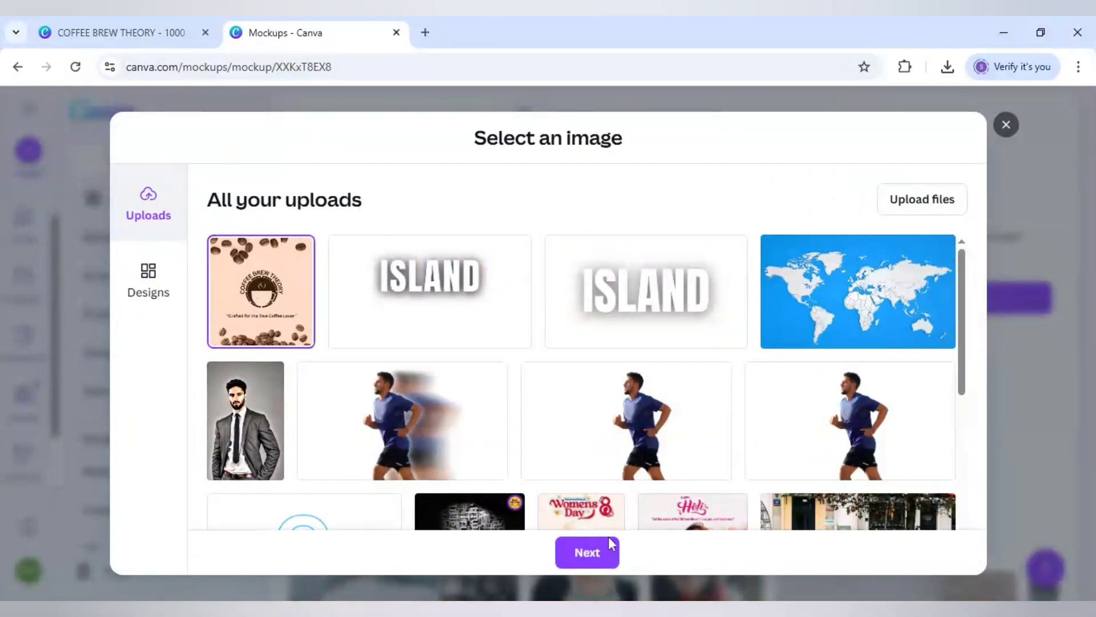
pyautogui.click(588, 552)
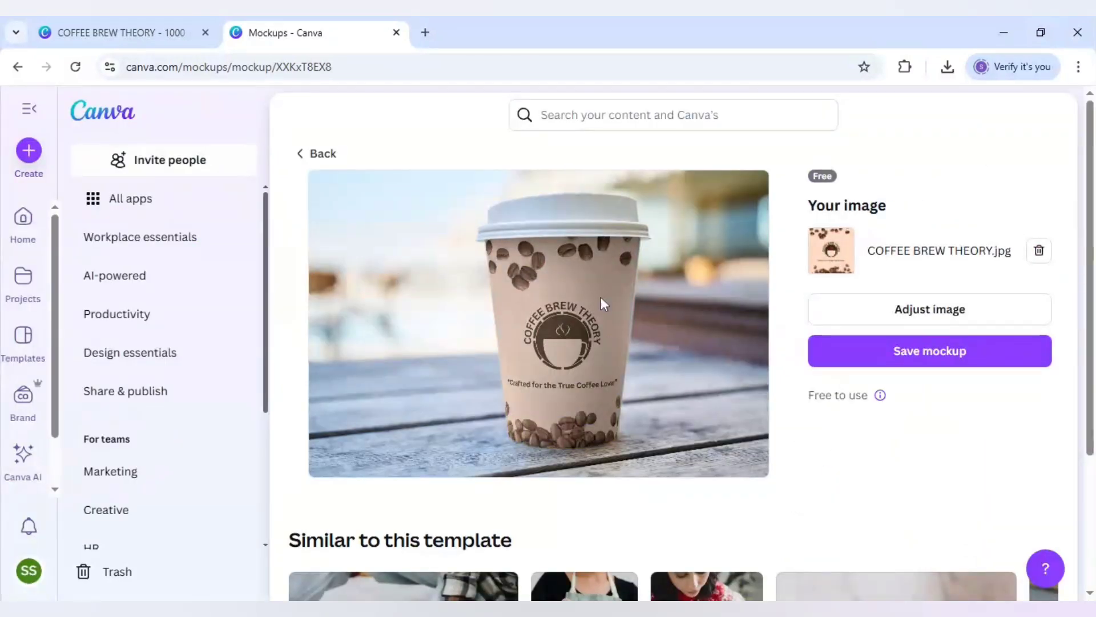
# Enlarge the design slightly by dragging both top corners outward, then save the placement.
pyautogui.click(921, 325)
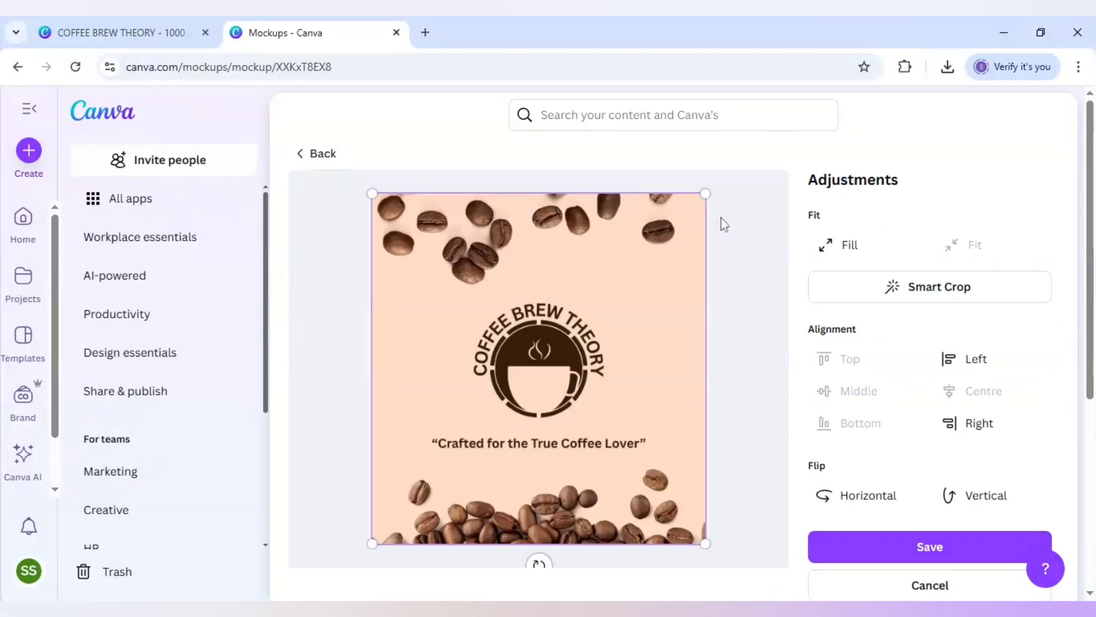
pyautogui.moveTo(713, 194); pyautogui.dragTo(723, 192)
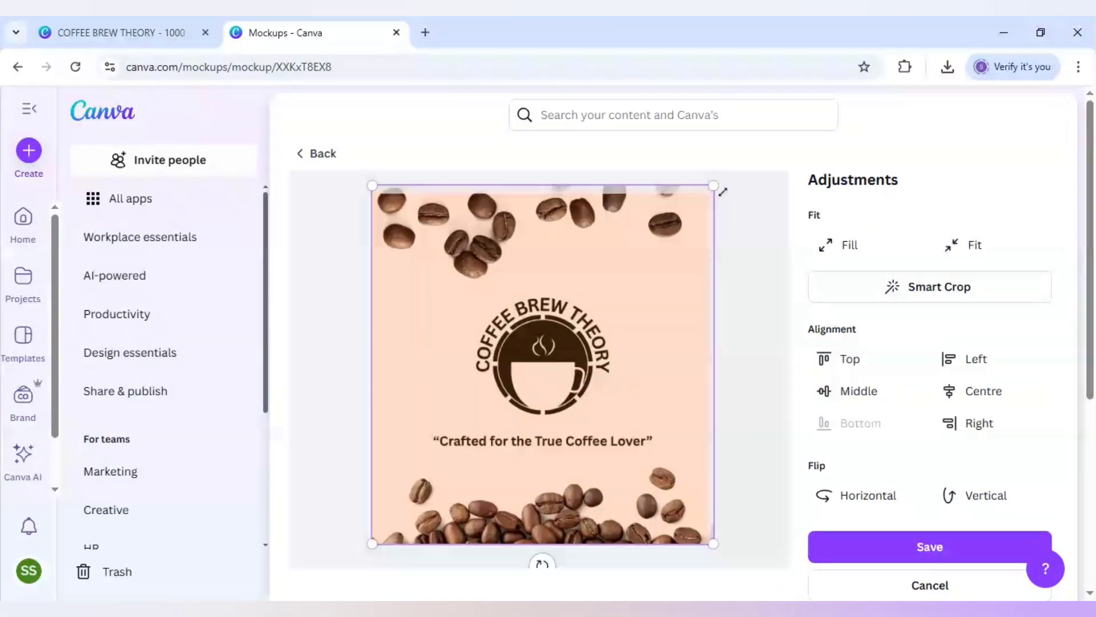
pyautogui.moveTo(372, 187); pyautogui.dragTo(368, 184)
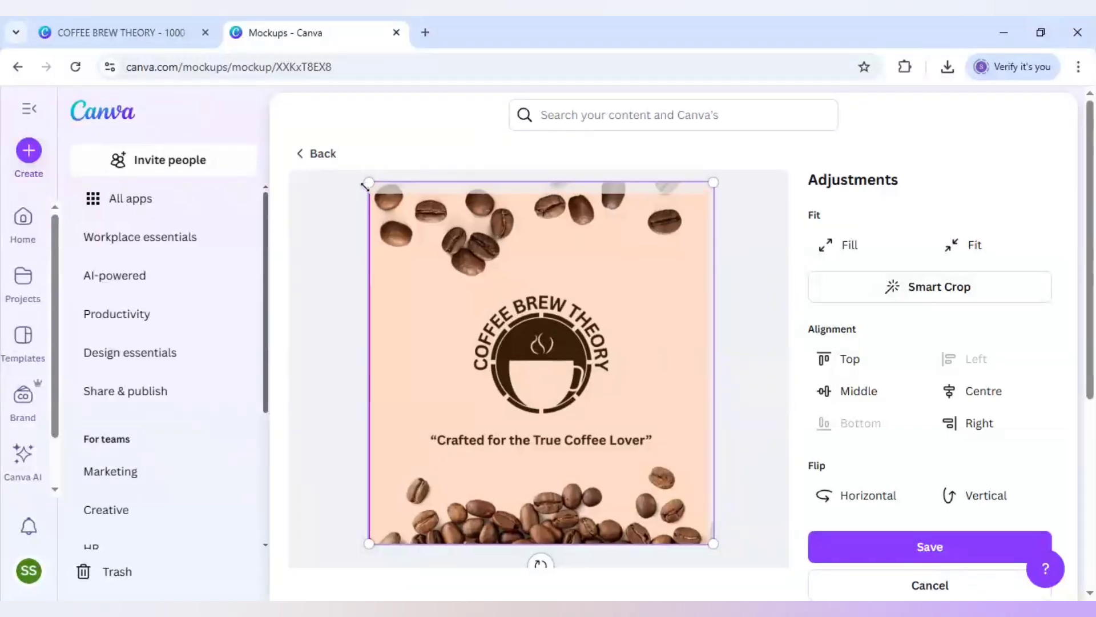
pyautogui.click(885, 550)
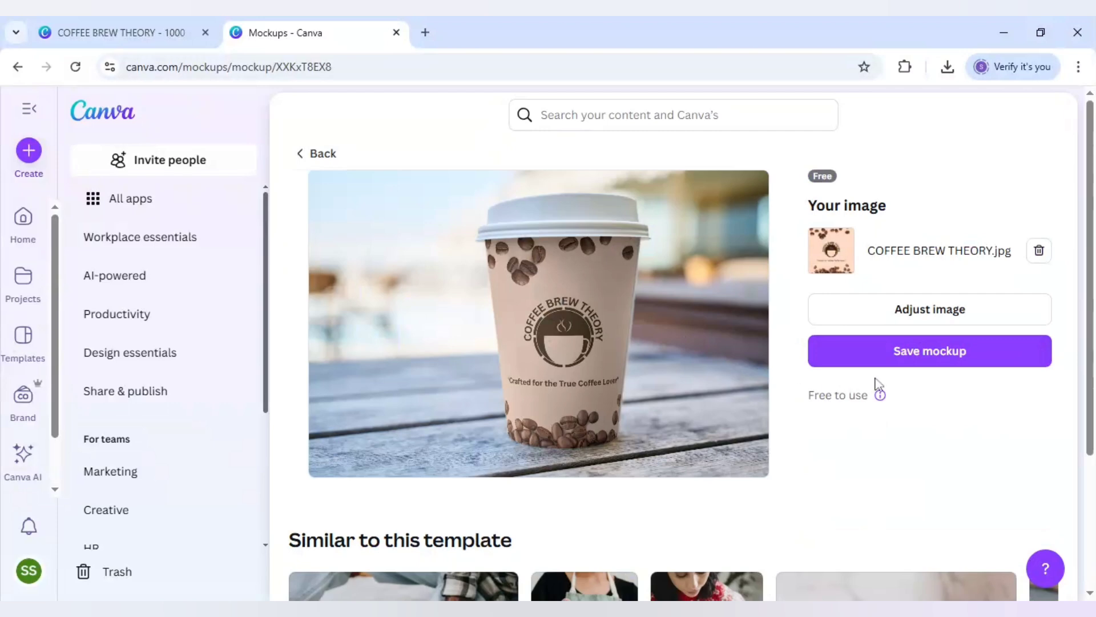
# Save the Coffee Brew Theory cup mockup and download it as an image.
pyautogui.click(925, 358)
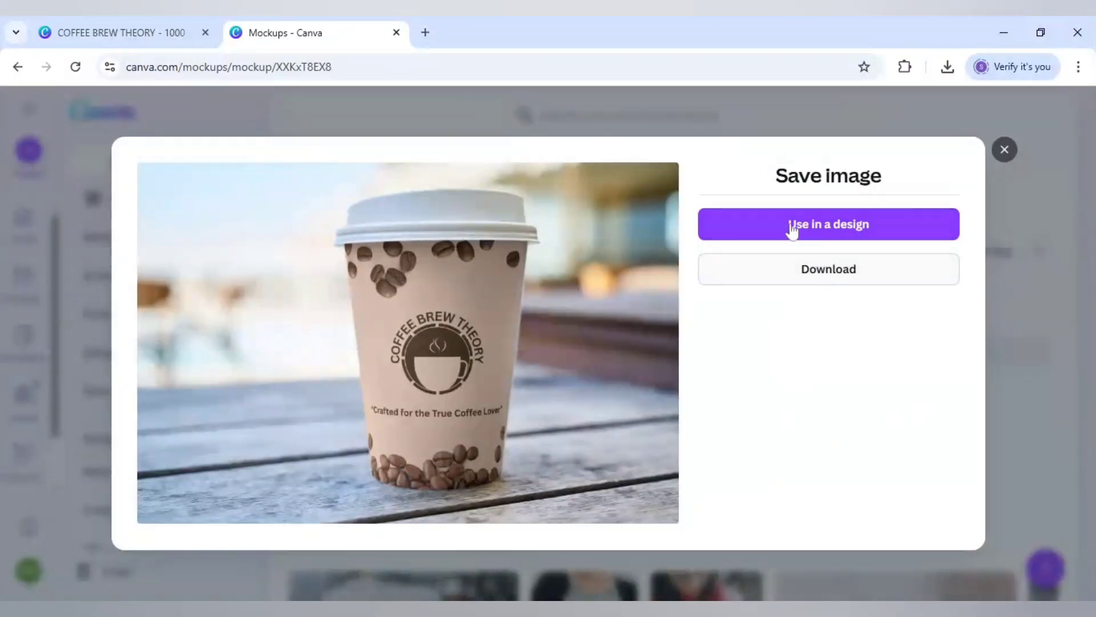
pyautogui.click(825, 276)
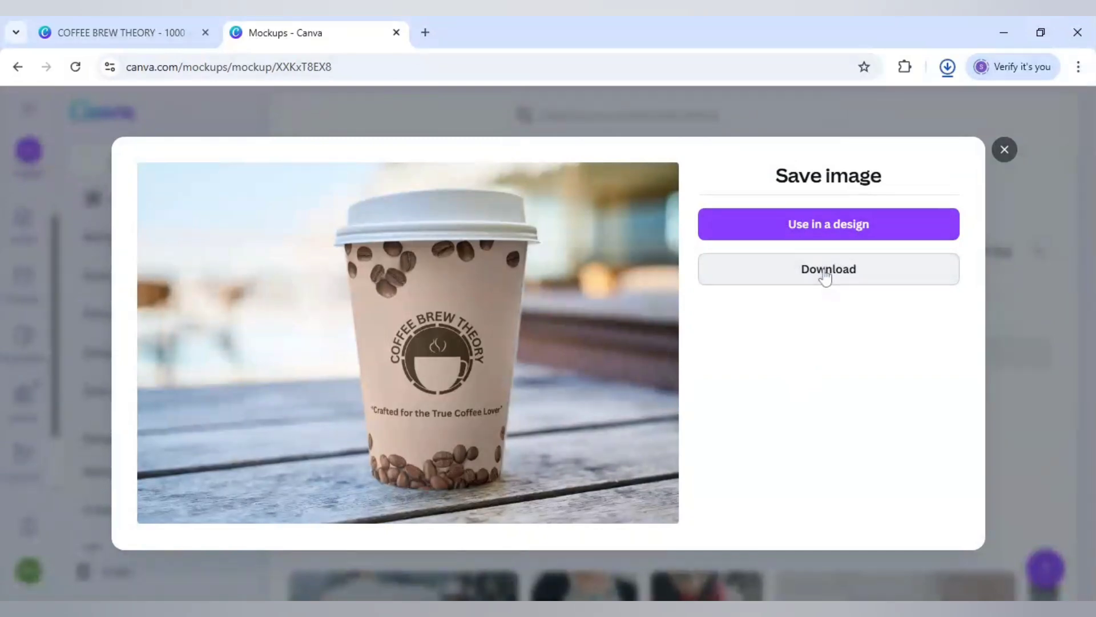